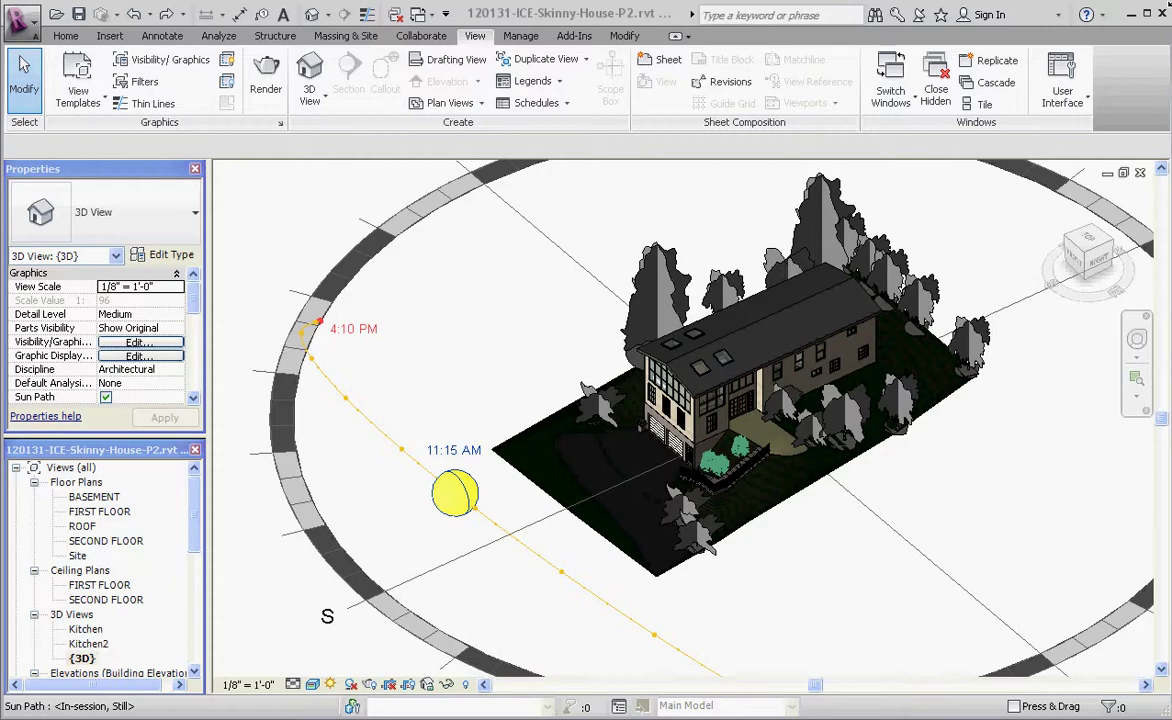
Change the sun path date to December 21
{"action": "scroll", "coordinate": [355, 266], "scroll_direction": "down", "scroll_amount": 2}
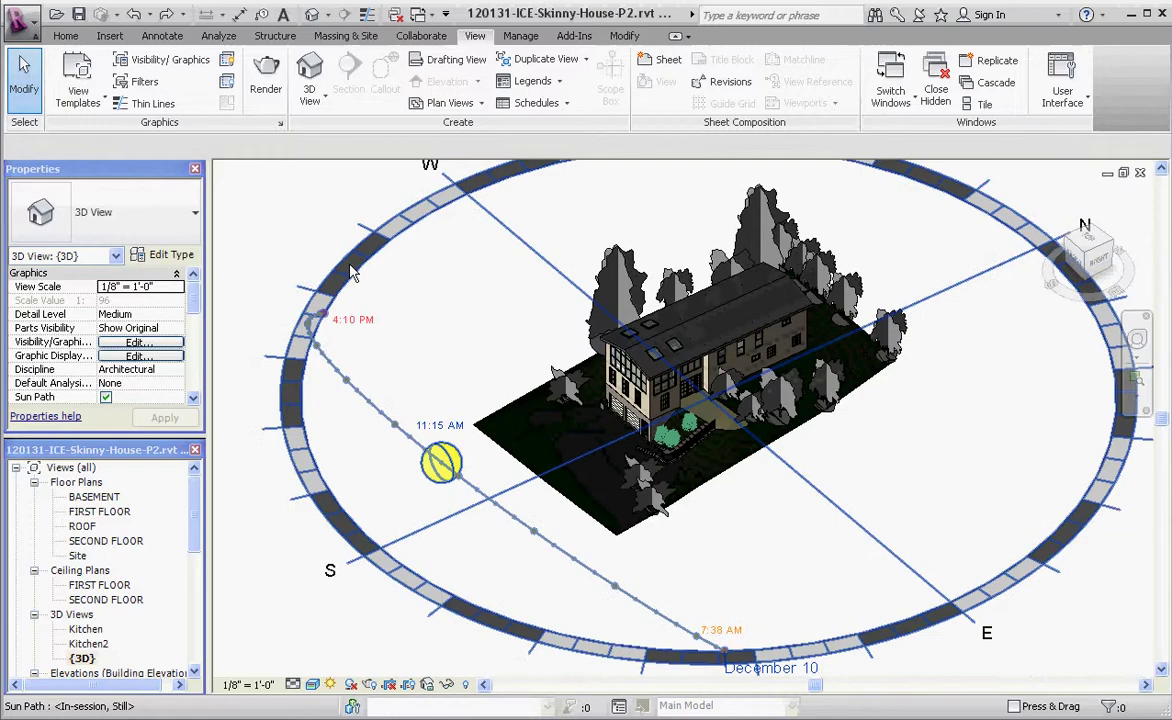
{"action": "scroll", "coordinate": [352, 272], "scroll_direction": "down", "scroll_amount": 2}
{"action": "scroll", "coordinate": [474, 514], "scroll_direction": "up", "scroll_amount": 2}
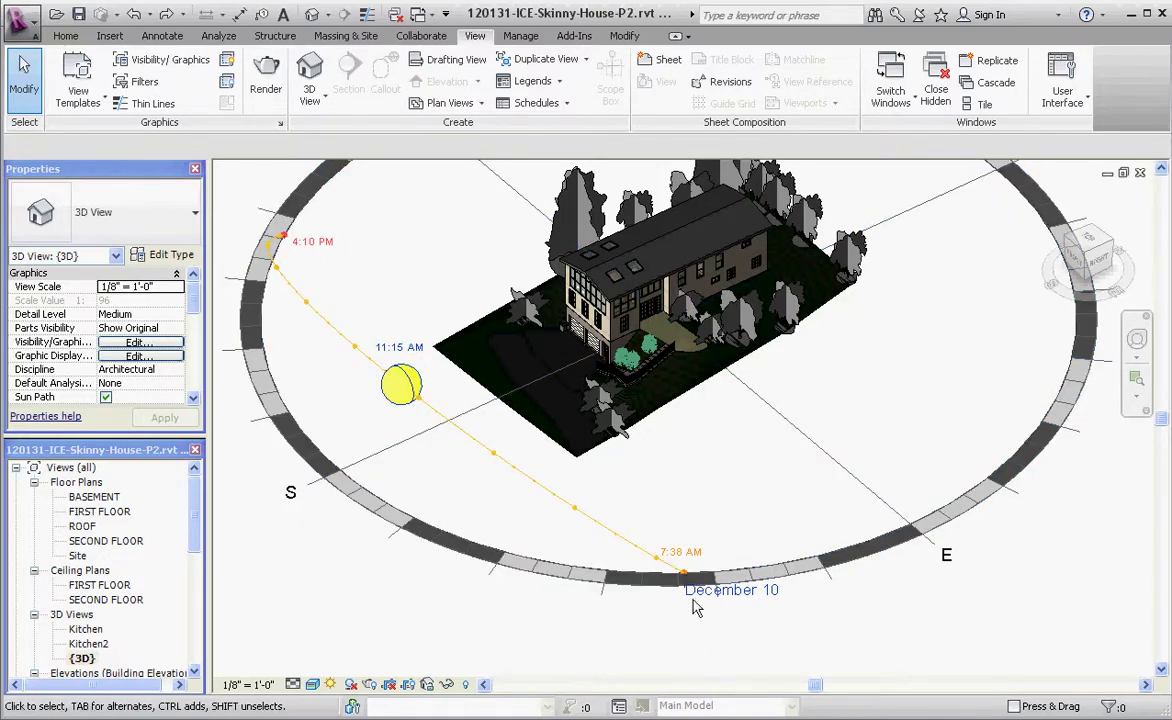
{"action": "left_click", "coordinate": [750, 592]}
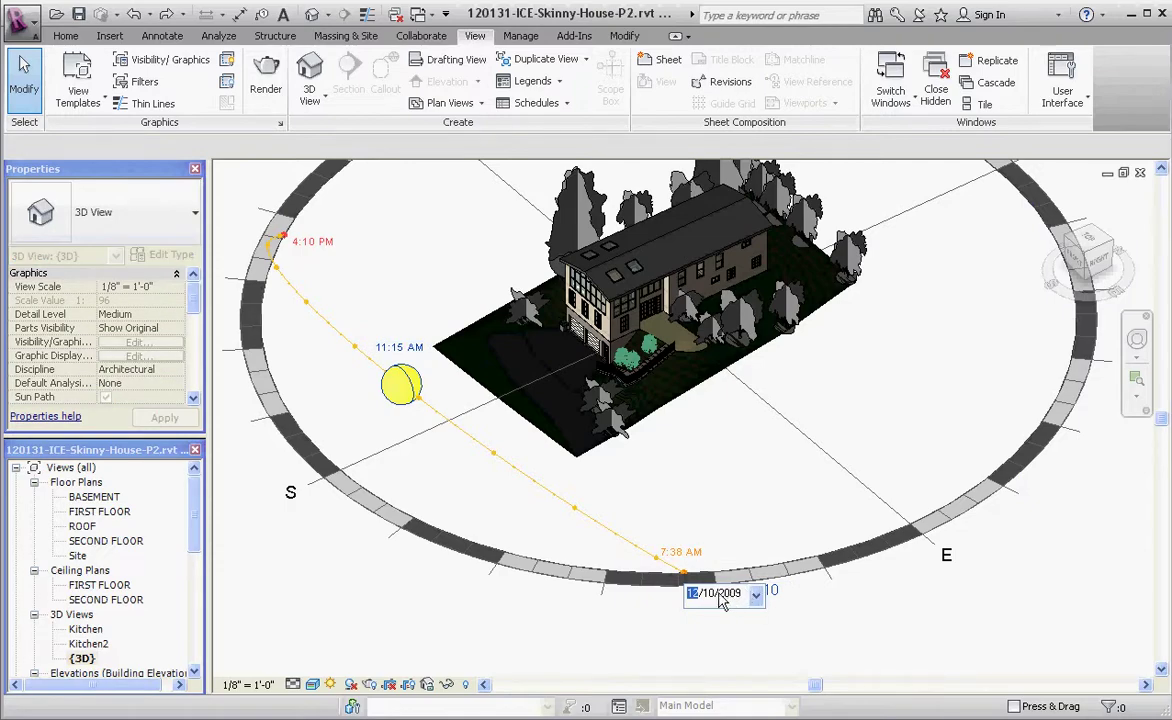
{"action": "left_click", "coordinate": [721, 593]}
{"action": "type", "text": "21"}
{"action": "left_click", "coordinate": [772, 625]}
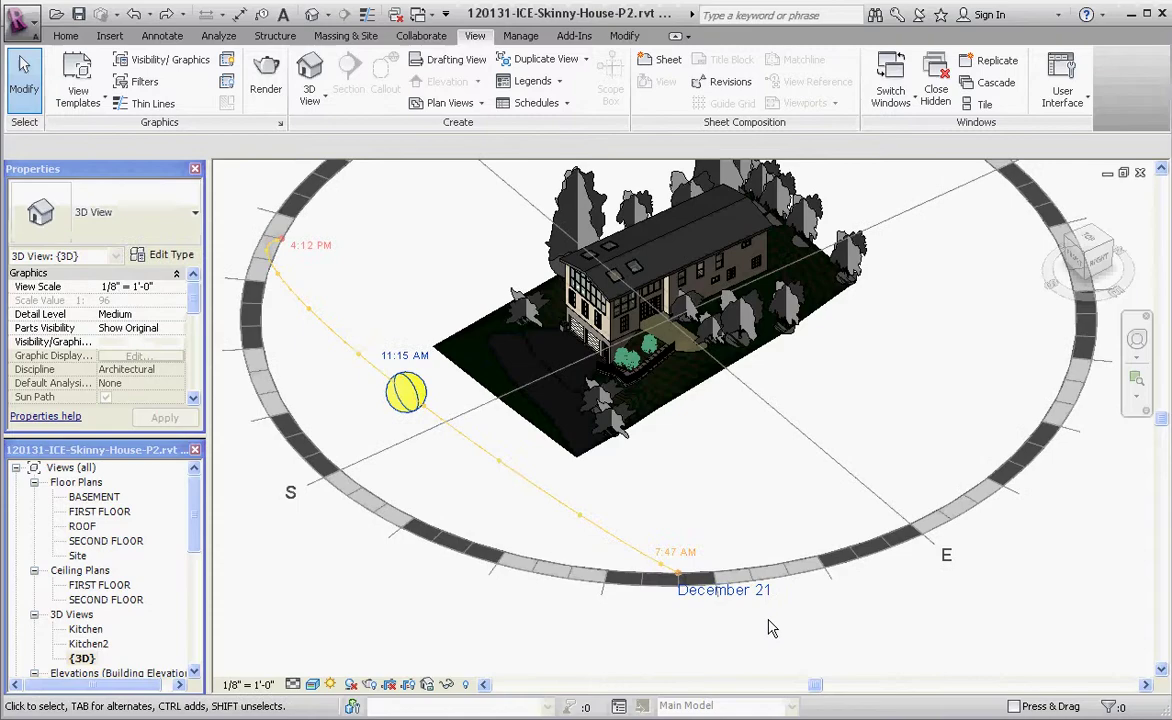
Set the sun's time on the path to 12:00 PM
{"action": "left_click", "coordinate": [427, 428]}
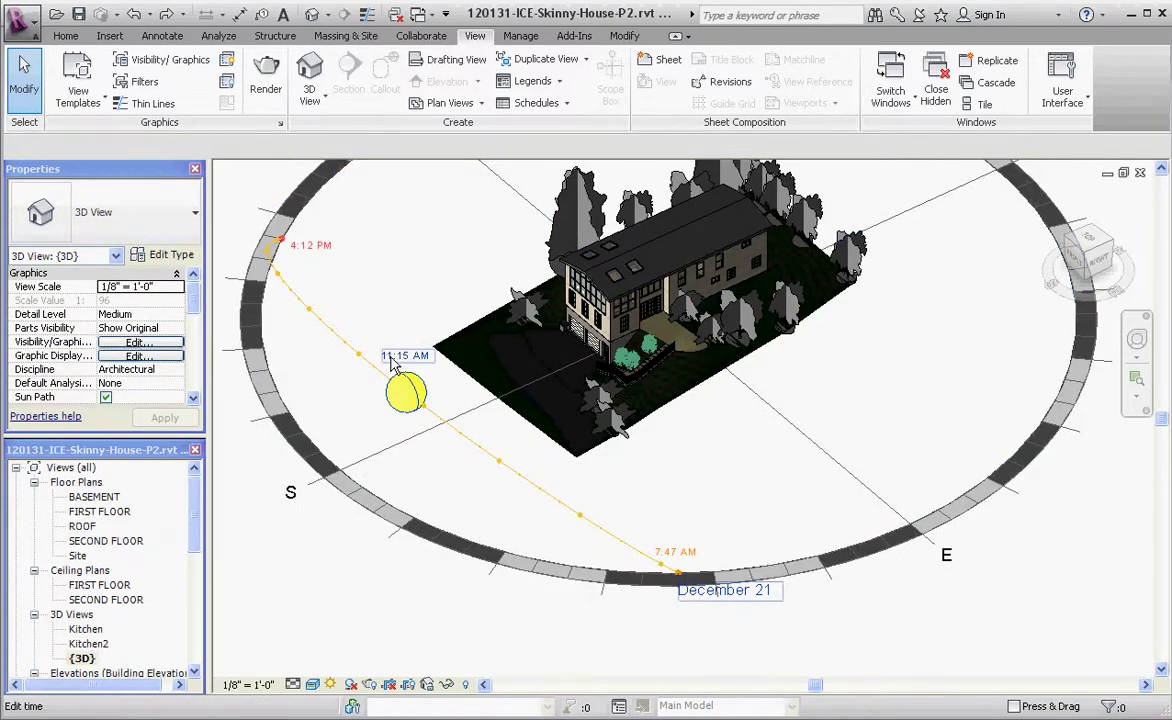
{"action": "left_click", "coordinate": [391, 362]}
{"action": "type", "text": "12"}
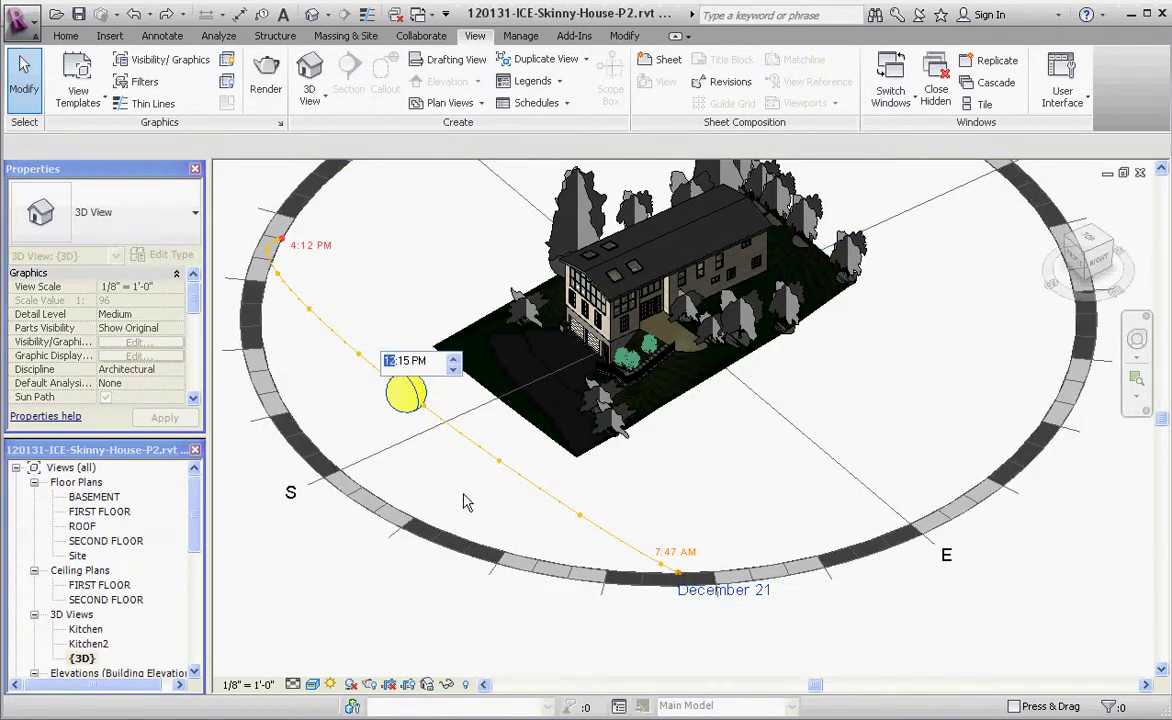
{"action": "left_click", "coordinate": [462, 486]}
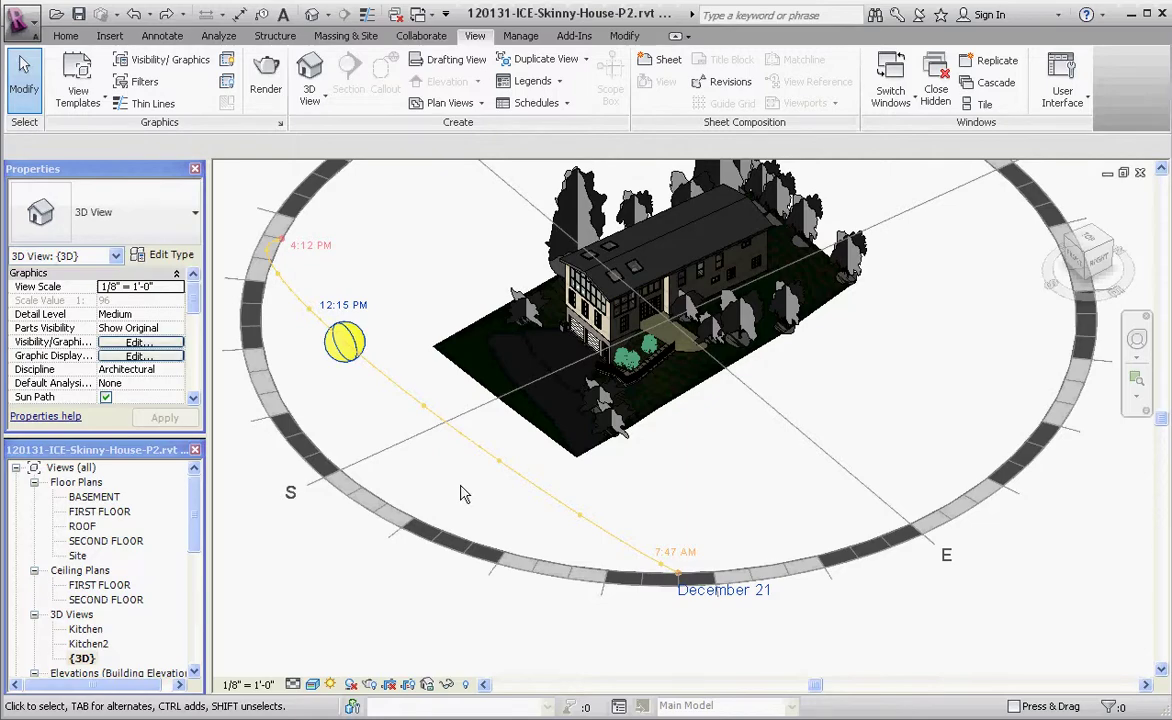
{"action": "middle_click_drag", "start_coordinate": [463, 490], "coordinate": [633, 585], "text": "shift"}
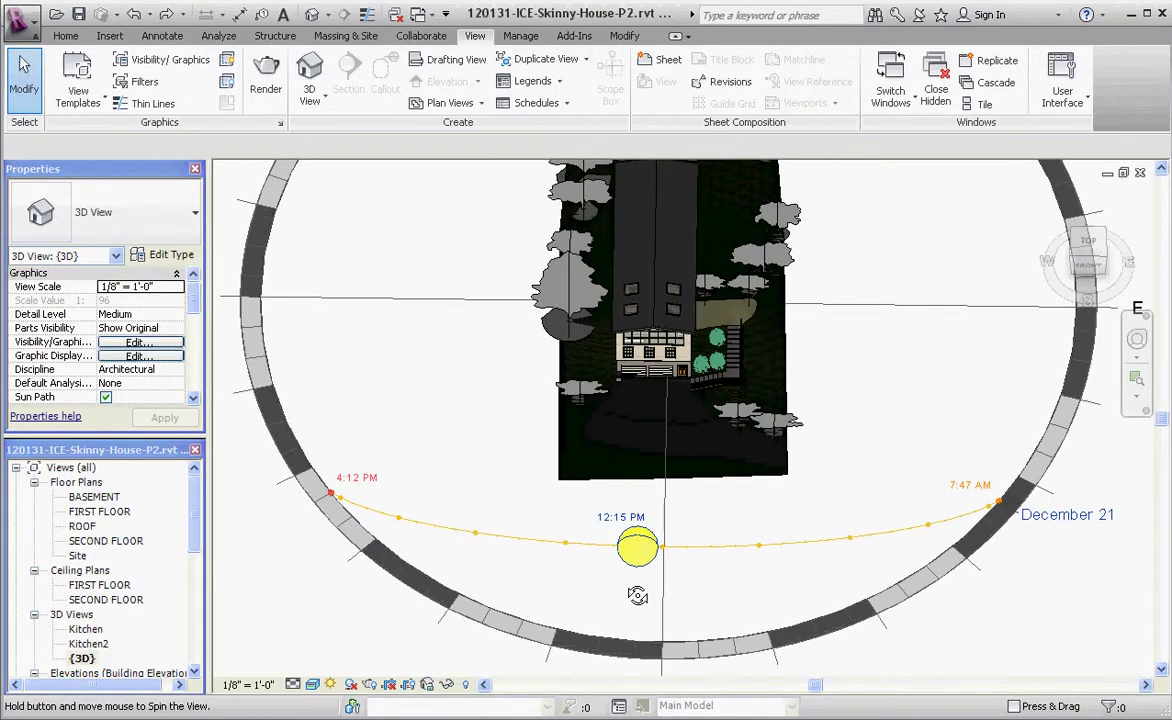
{"action": "scroll", "coordinate": [704, 602], "scroll_direction": "down", "scroll_amount": 2}
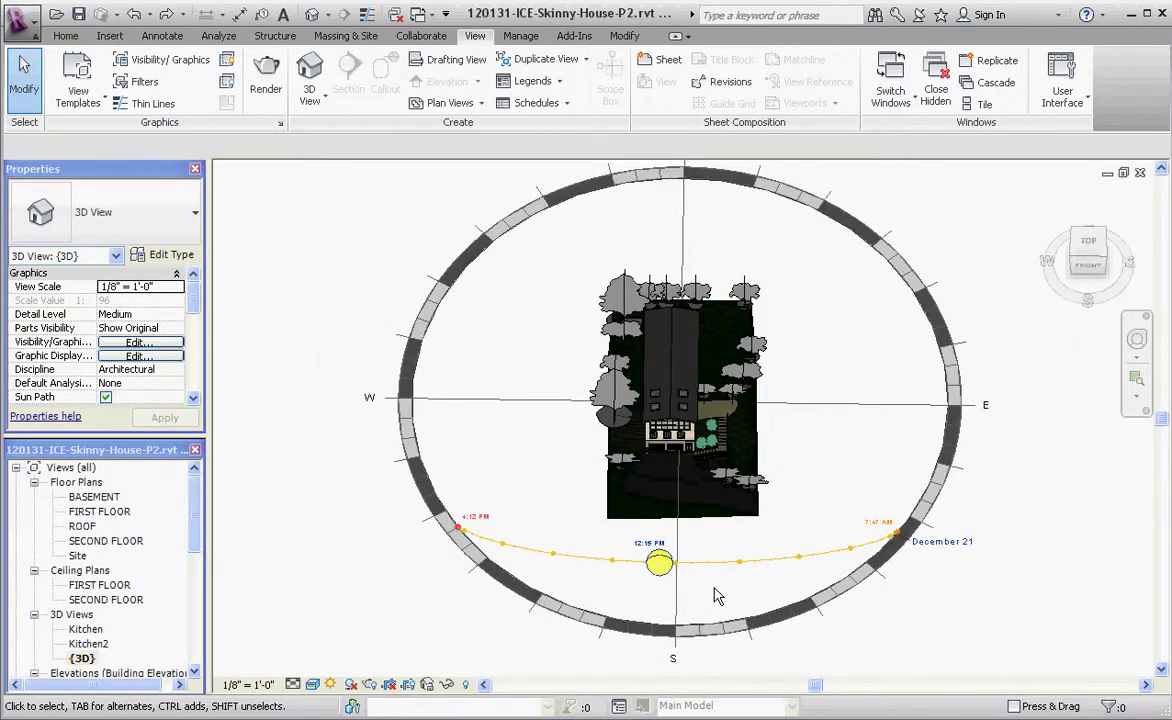
{"action": "scroll", "coordinate": [640, 590], "scroll_direction": "up", "scroll_amount": 4}
{"action": "left_click", "coordinate": [651, 528]}
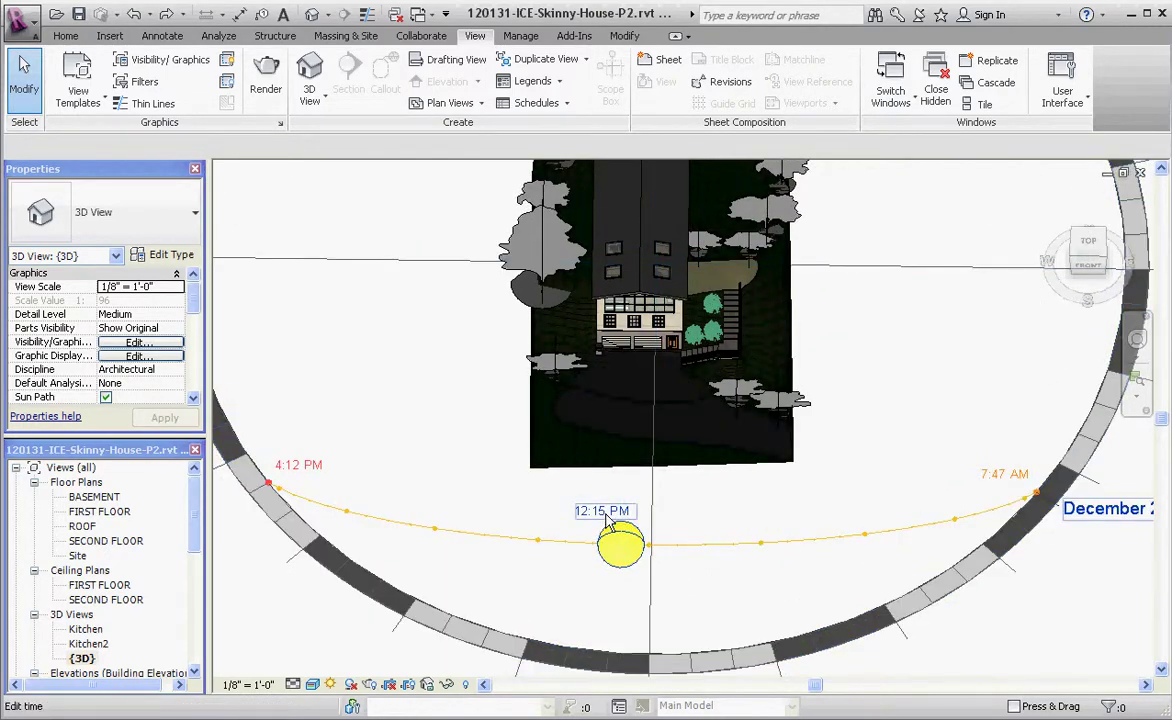
{"action": "left_click", "coordinate": [600, 514]}
{"action": "left_click", "coordinate": [594, 515]}
{"action": "type", "text": "00"}
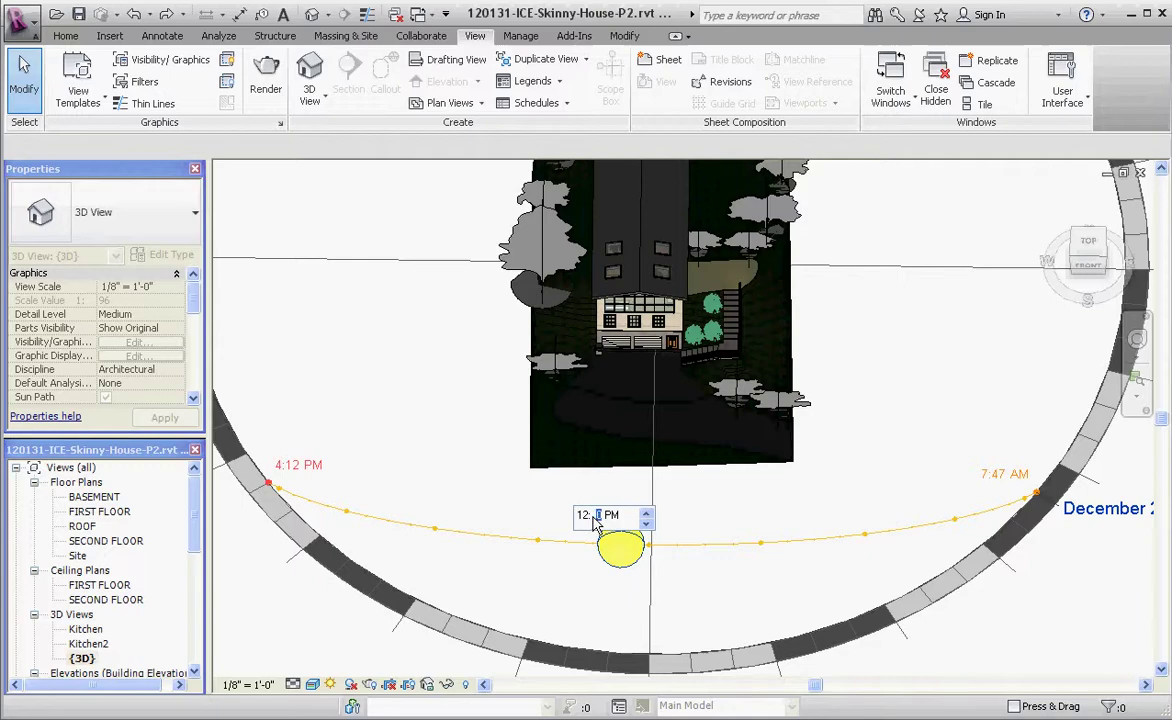
{"action": "key", "text": "Return"}
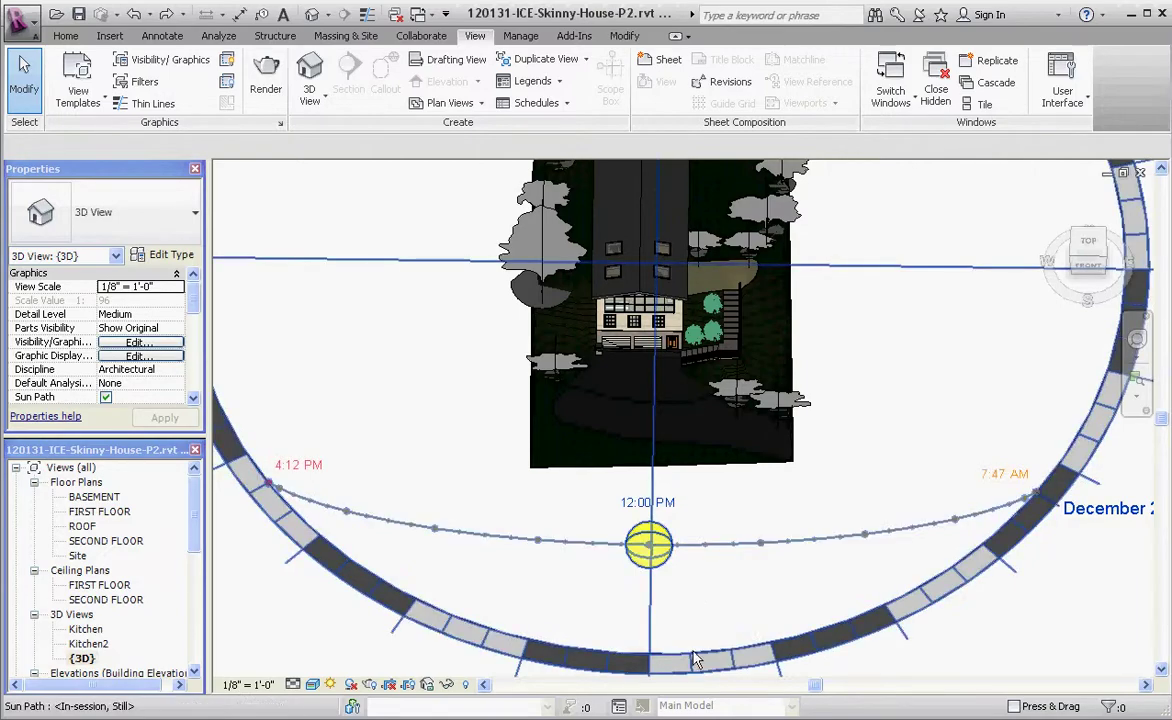
Turn shadows on in the 3D view so the house and trees cast noon shadows
{"action": "scroll", "coordinate": [575, 540], "scroll_direction": "down", "scroll_amount": 5}
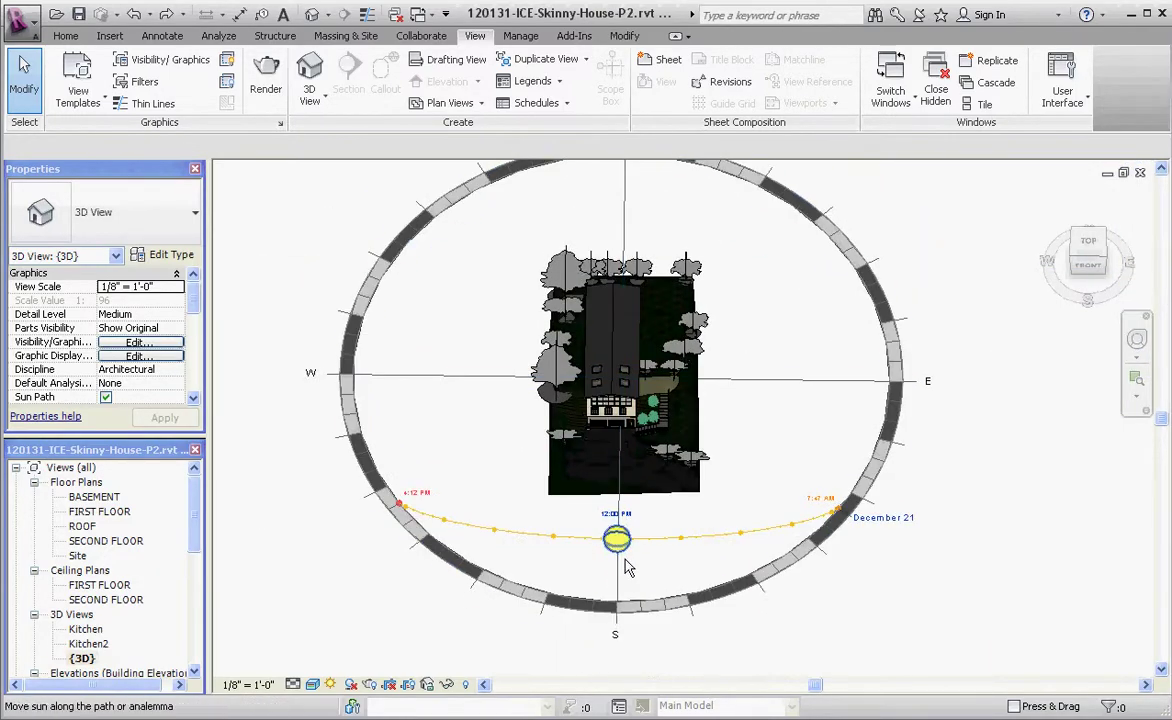
{"action": "scroll", "coordinate": [590, 530], "scroll_direction": "up", "scroll_amount": 1}
{"action": "scroll", "coordinate": [602, 522], "scroll_direction": "down", "scroll_amount": 1}
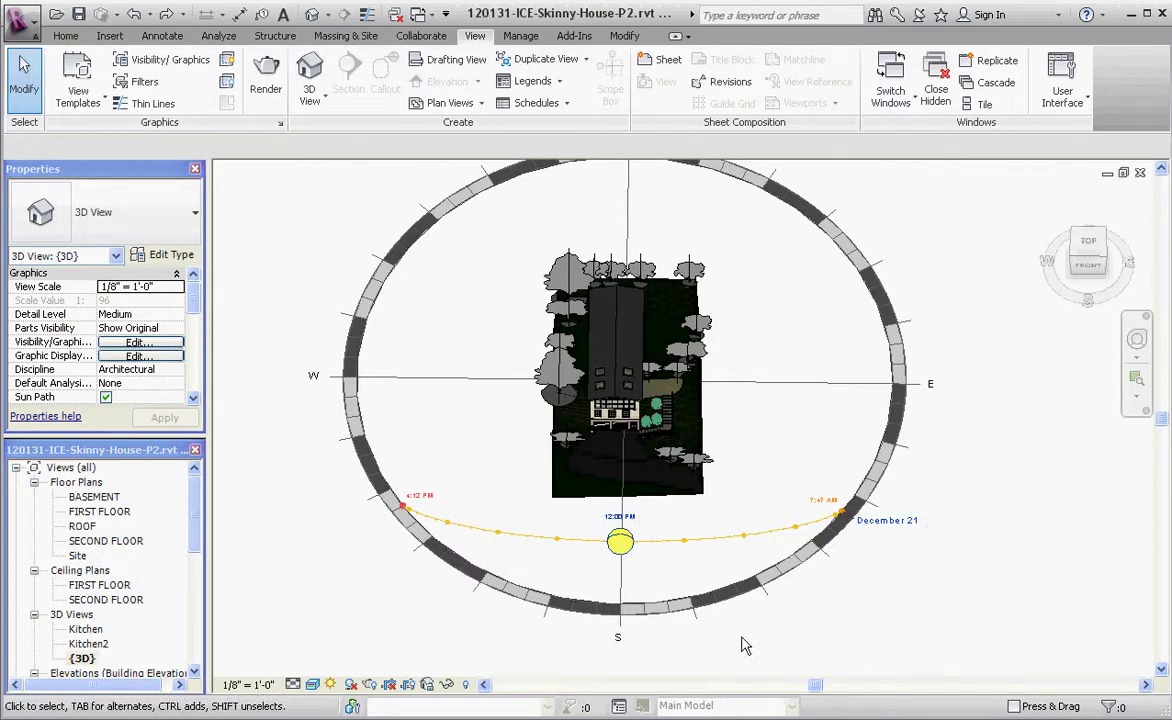
{"action": "left_click", "coordinate": [333, 684]}
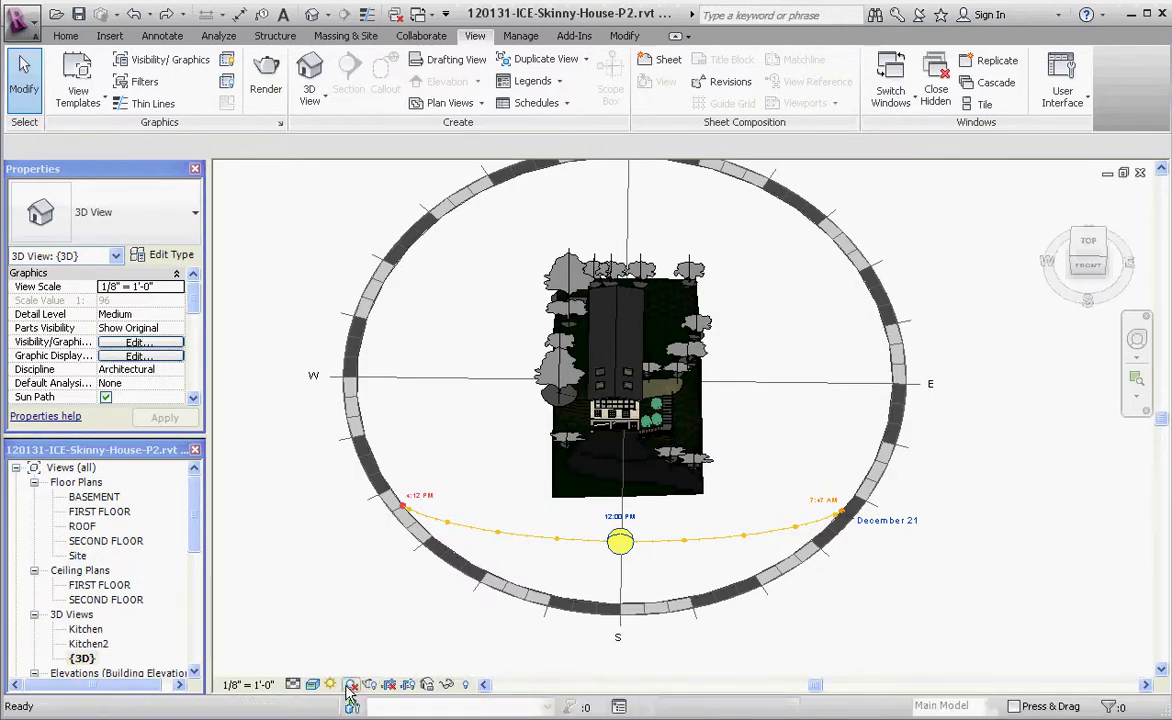
{"action": "left_click", "coordinate": [350, 684]}
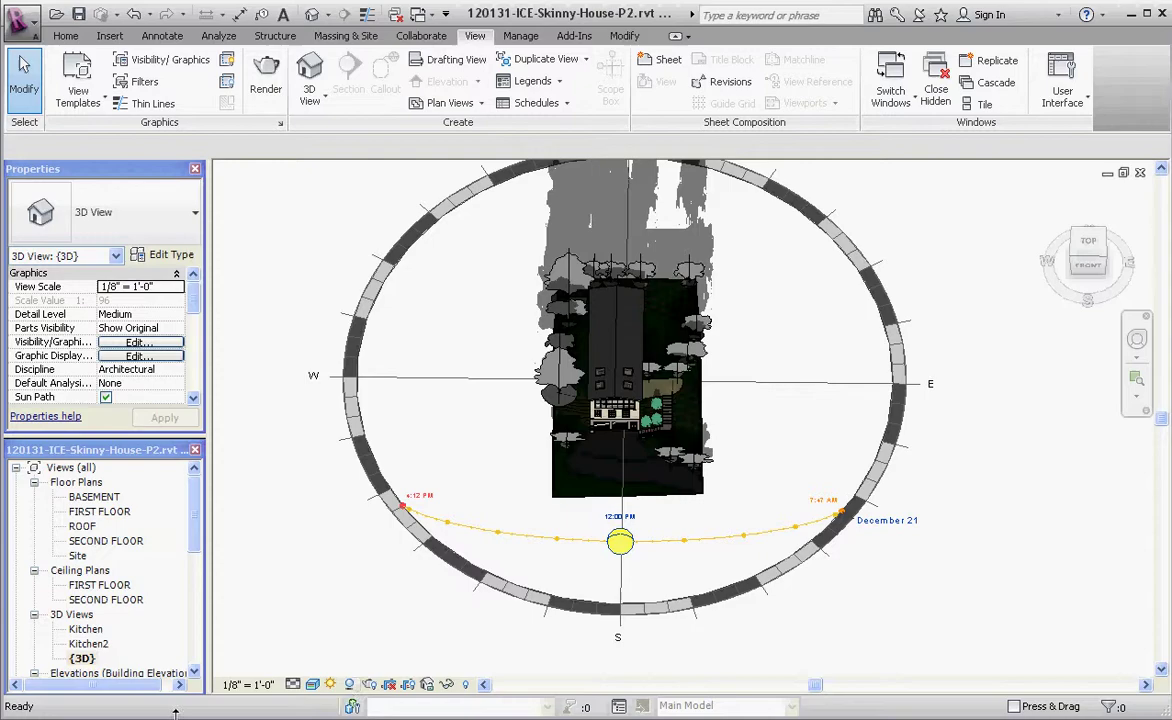
Switch the sun path off in the 3D view
{"action": "left_click", "coordinate": [333, 684]}
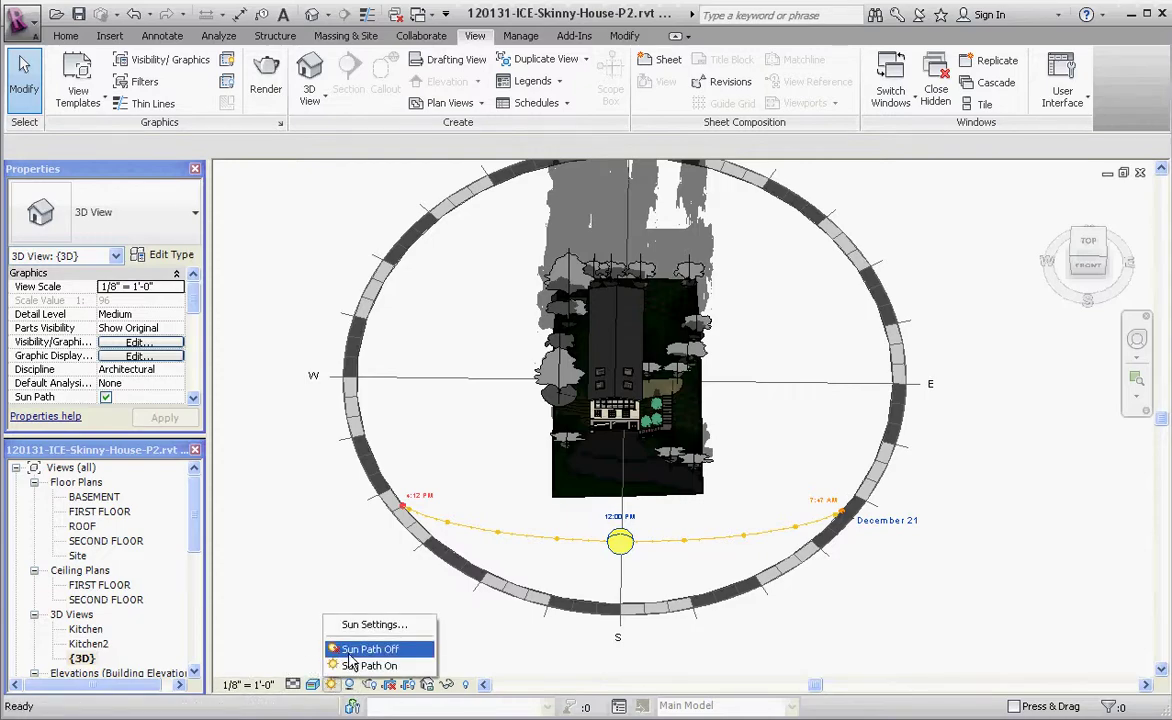
{"action": "left_click", "coordinate": [346, 650]}
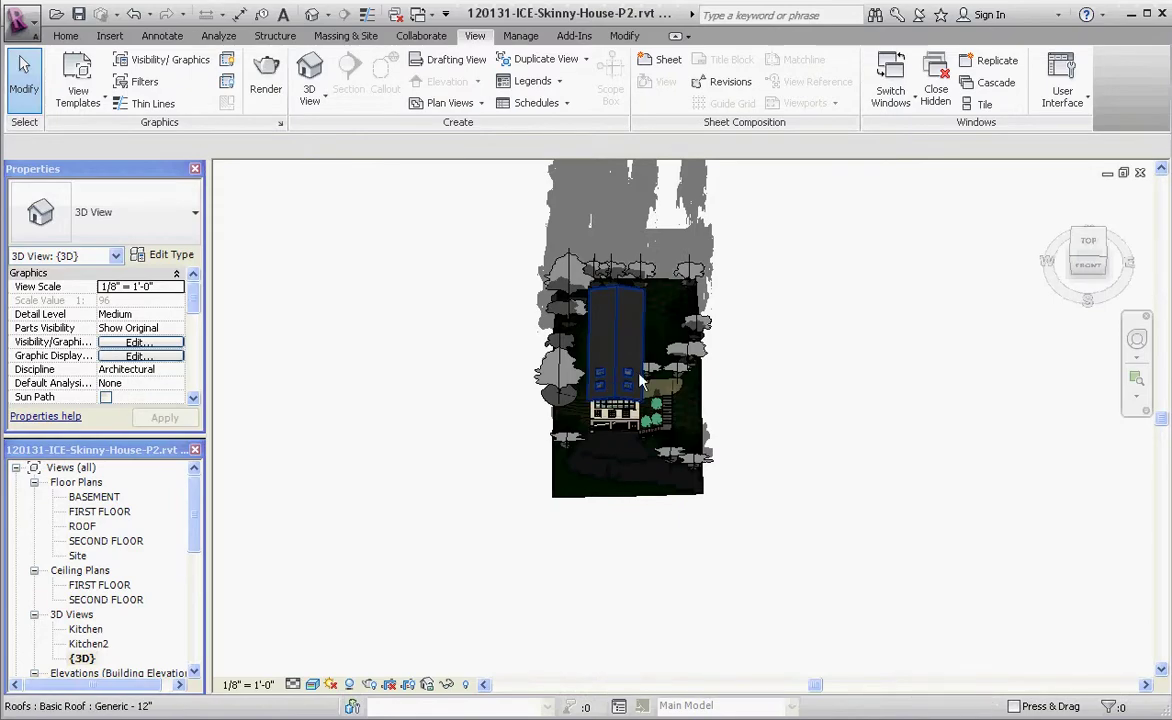
{"action": "scroll", "coordinate": [630, 400], "scroll_direction": "up", "scroll_amount": 5}
Zoom and orbit in on the shadowed front of the house
{"action": "left_click", "coordinate": [599, 385]}
{"action": "middle_click_drag", "start_coordinate": [599, 385], "coordinate": [594, 254], "text": "shift"}
{"action": "left_click", "coordinate": [617, 475]}
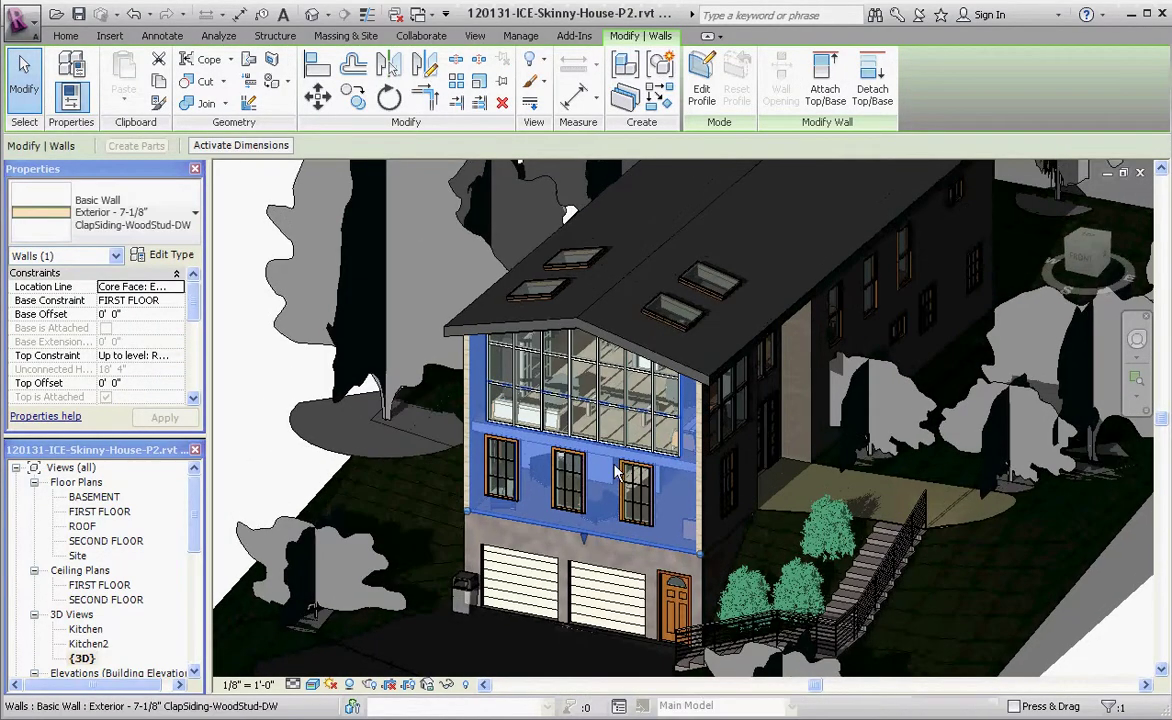
{"action": "scroll", "coordinate": [610, 480], "scroll_direction": "up", "scroll_amount": 6}
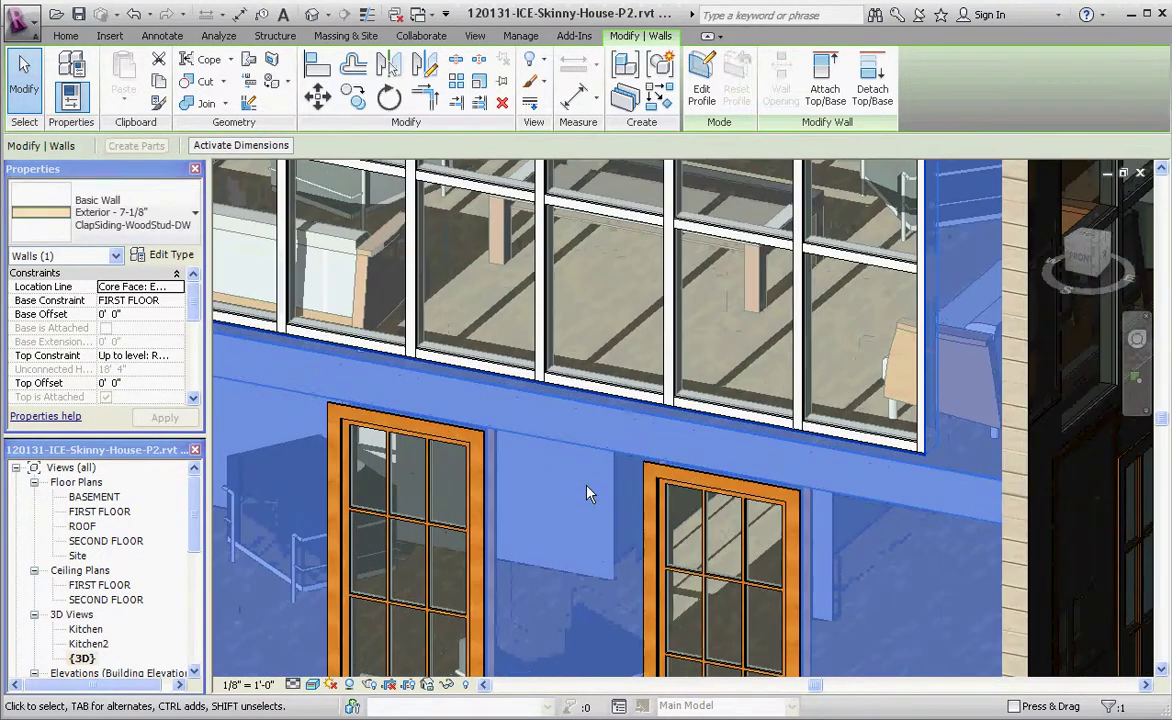
{"action": "scroll", "coordinate": [587, 490], "scroll_direction": "down", "scroll_amount": 5}
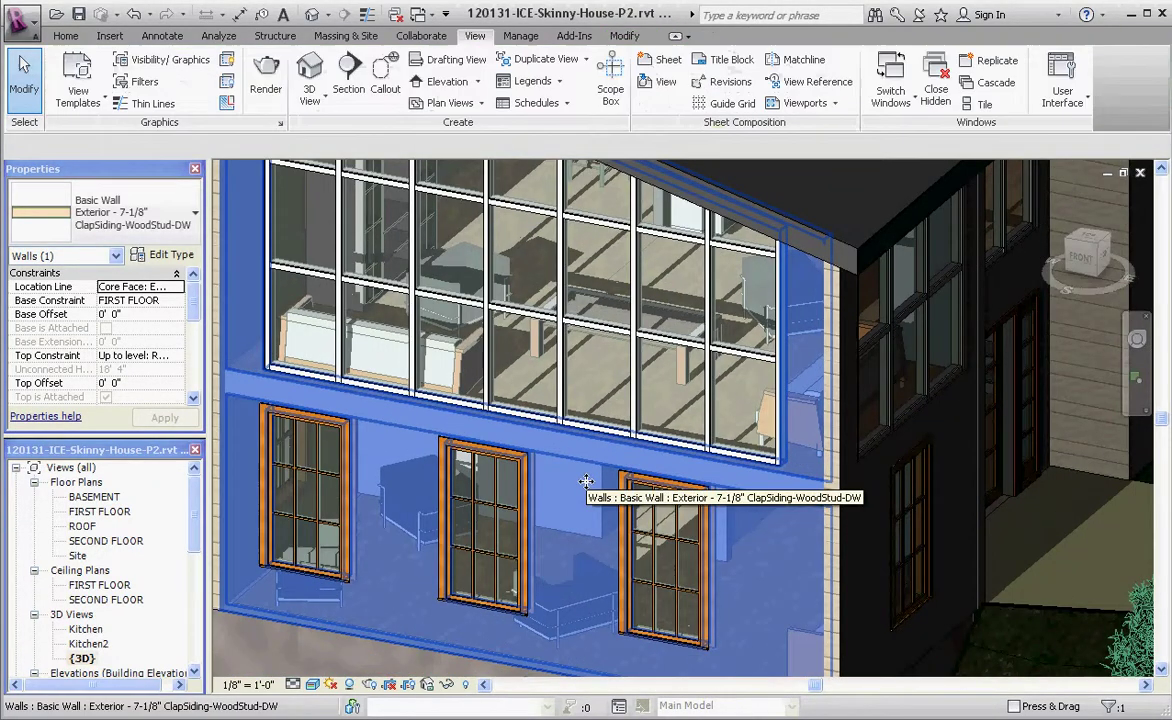
{"action": "key", "text": "Escape"}
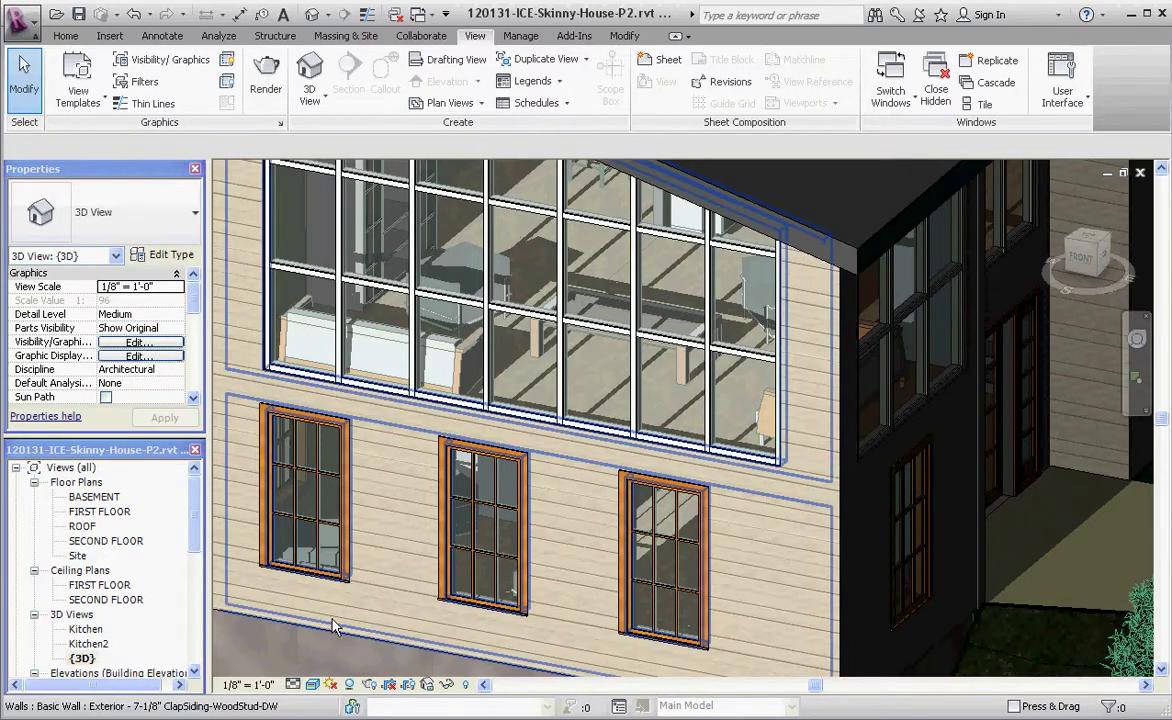
{"action": "scroll", "coordinate": [590, 376], "scroll_direction": "down", "scroll_amount": 3}
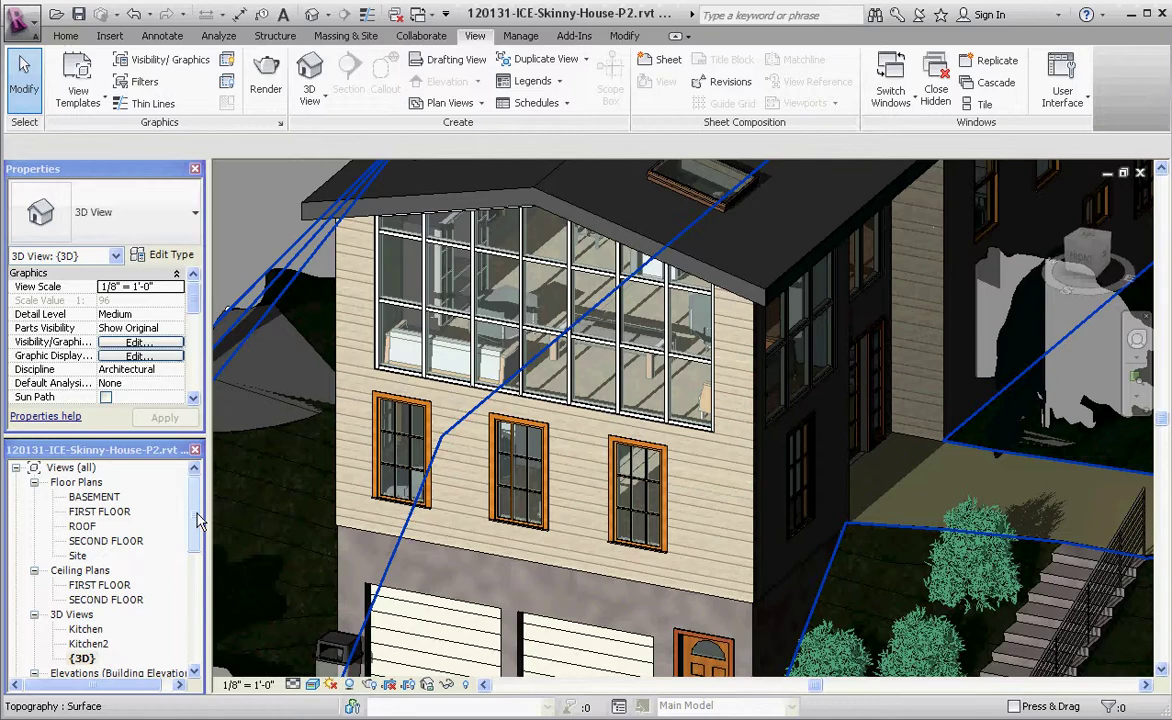
On the SECOND FLOOR plan, start a Camera and place its eye in the living room
{"action": "double_click", "coordinate": [98, 542]}
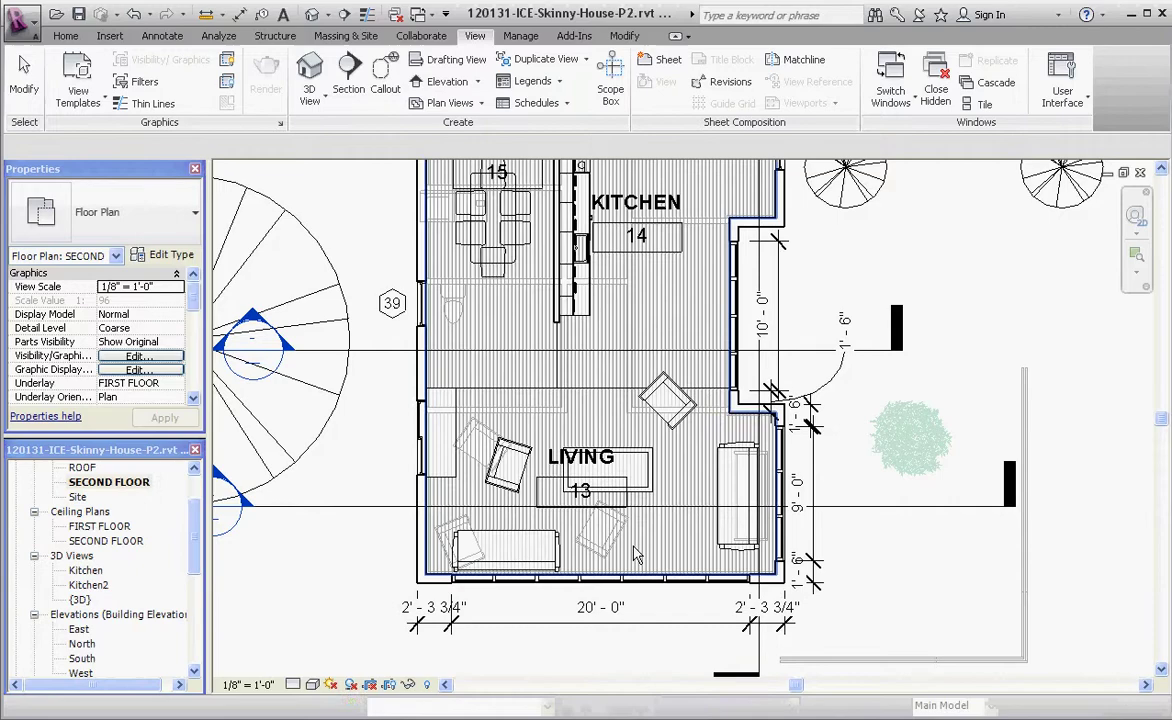
{"action": "scroll", "coordinate": [650, 566], "scroll_direction": "down", "scroll_amount": 2}
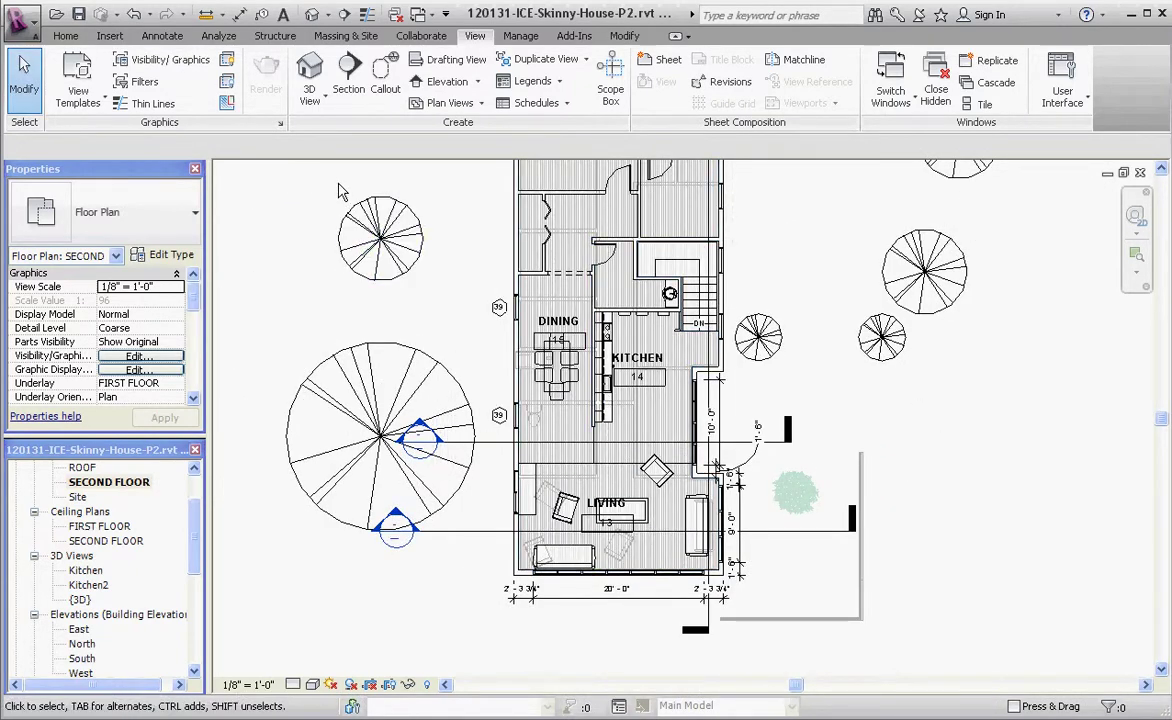
{"action": "left_click", "coordinate": [324, 98]}
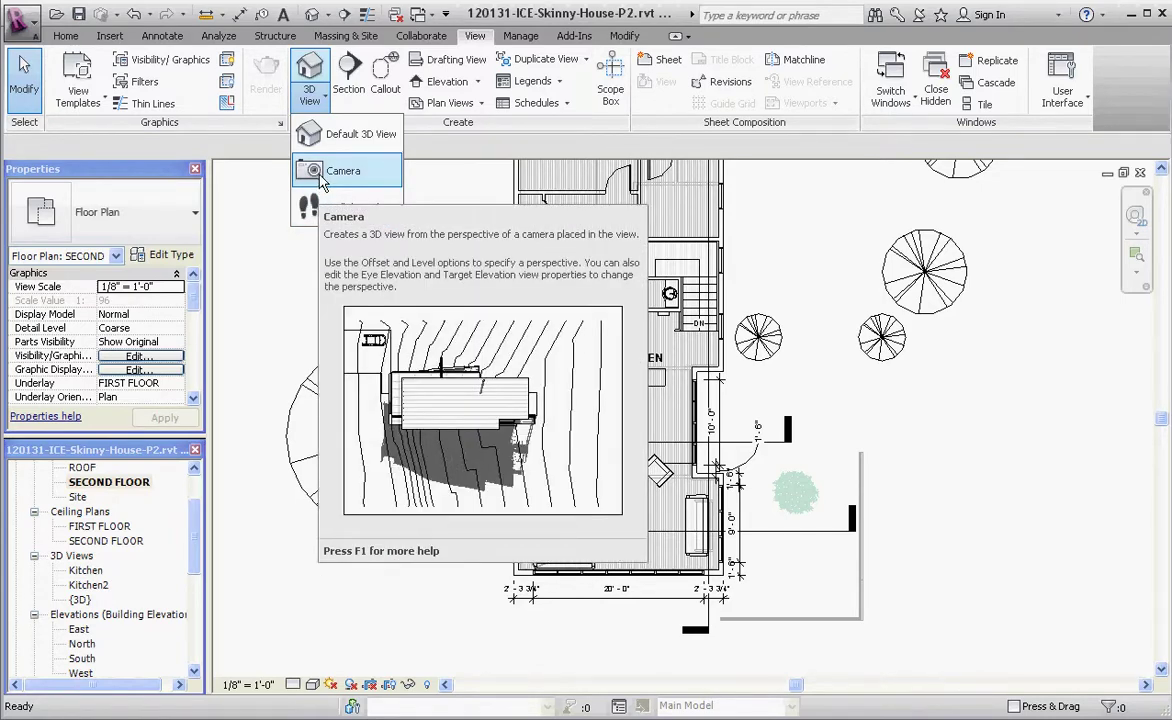
{"action": "left_click", "coordinate": [320, 181]}
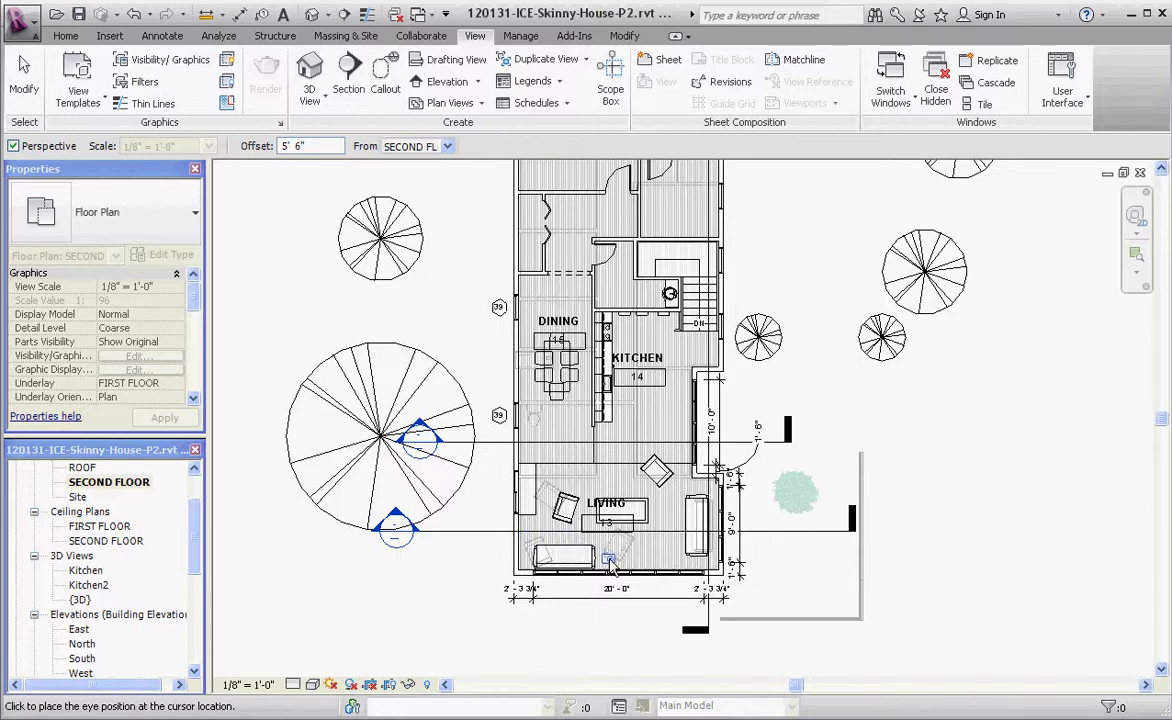
{"action": "left_click", "coordinate": [608, 561]}
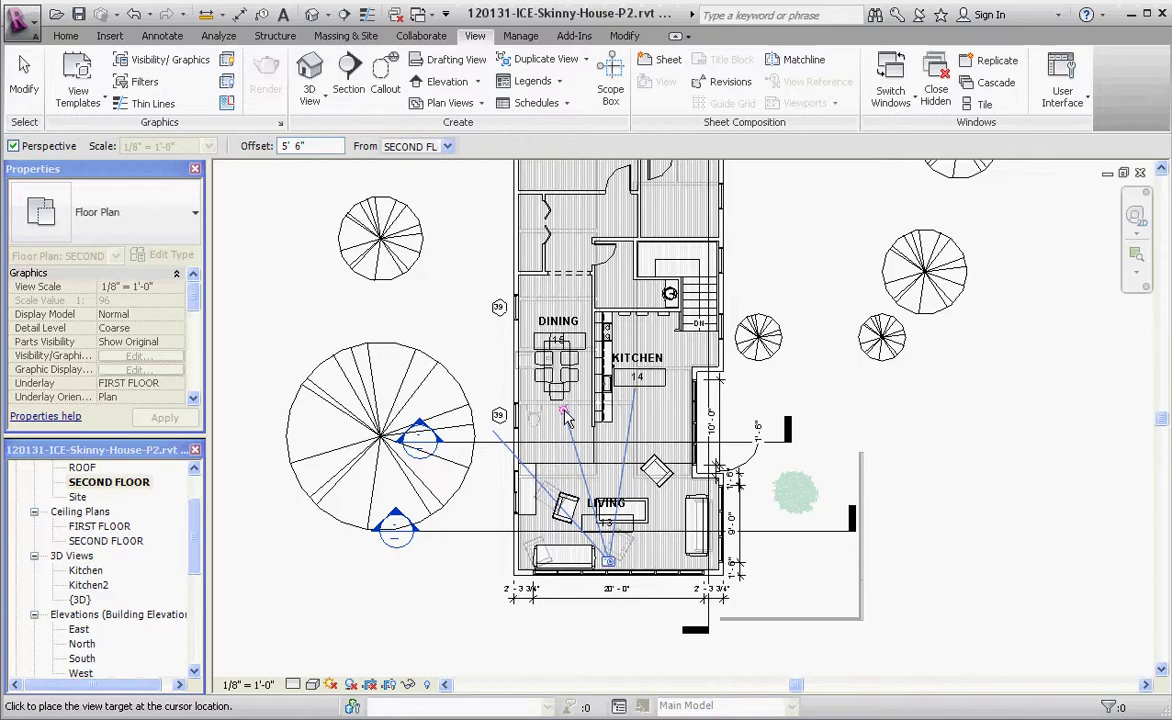
Aim the camera at the dining area, then deselect the 3D View 1 crop region
{"action": "left_click", "coordinate": [565, 418]}
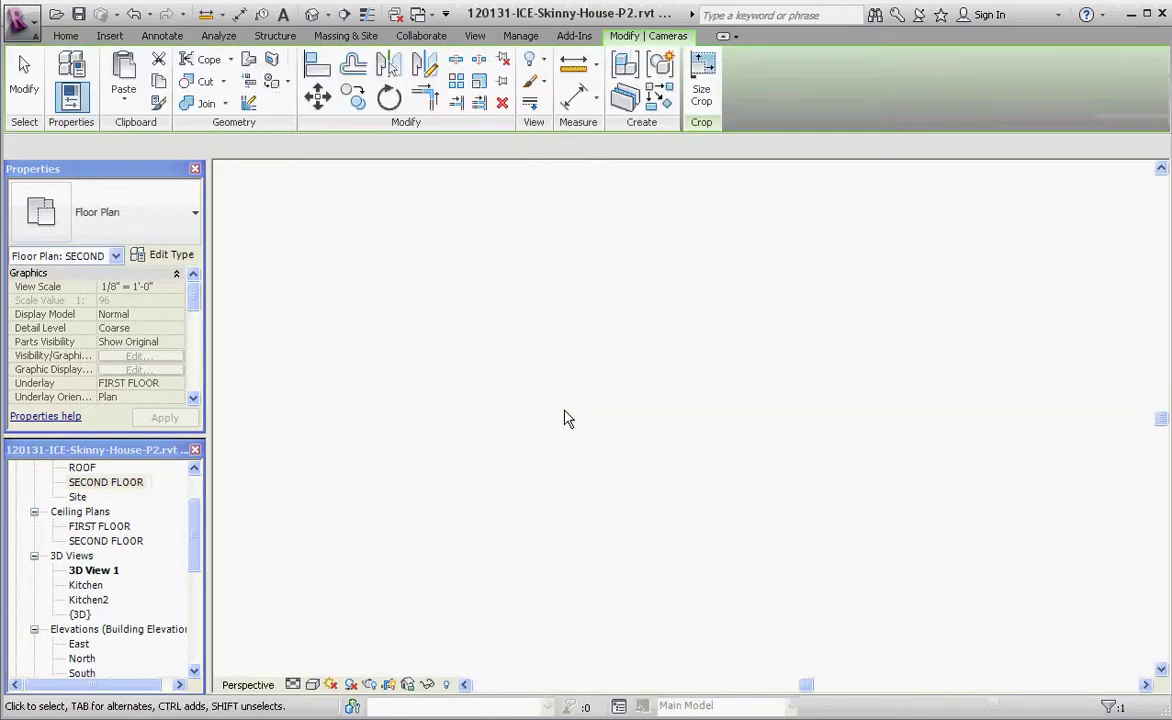
{"action": "scroll", "coordinate": [549, 404], "scroll_direction": "down", "scroll_amount": 2}
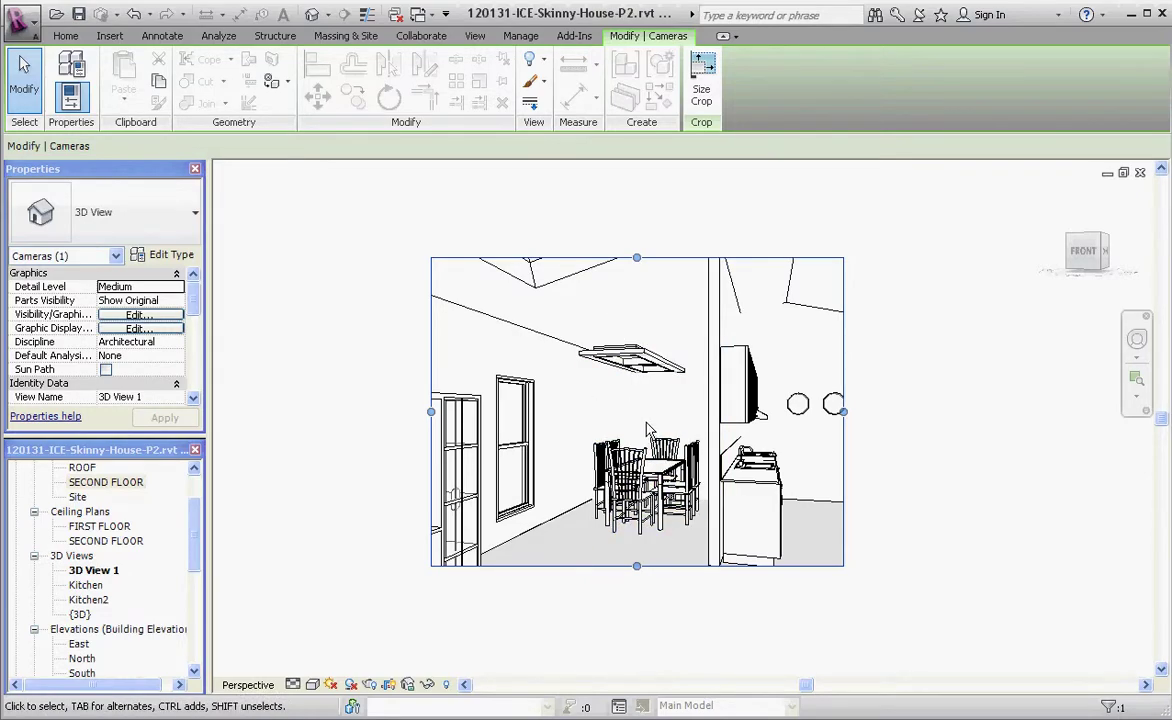
{"action": "left_click", "coordinate": [562, 620]}
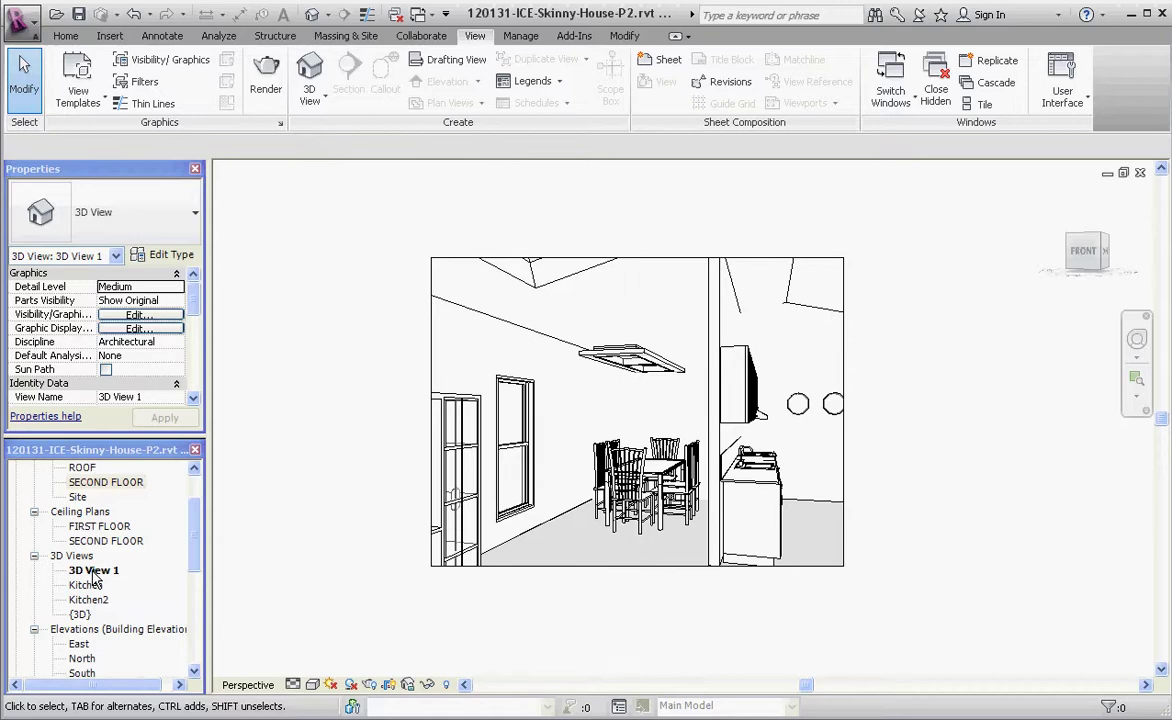
Rename 3D View 1 in the Project Browser to '2nd floor living room looking SW'
{"action": "right_click", "coordinate": [94, 571]}
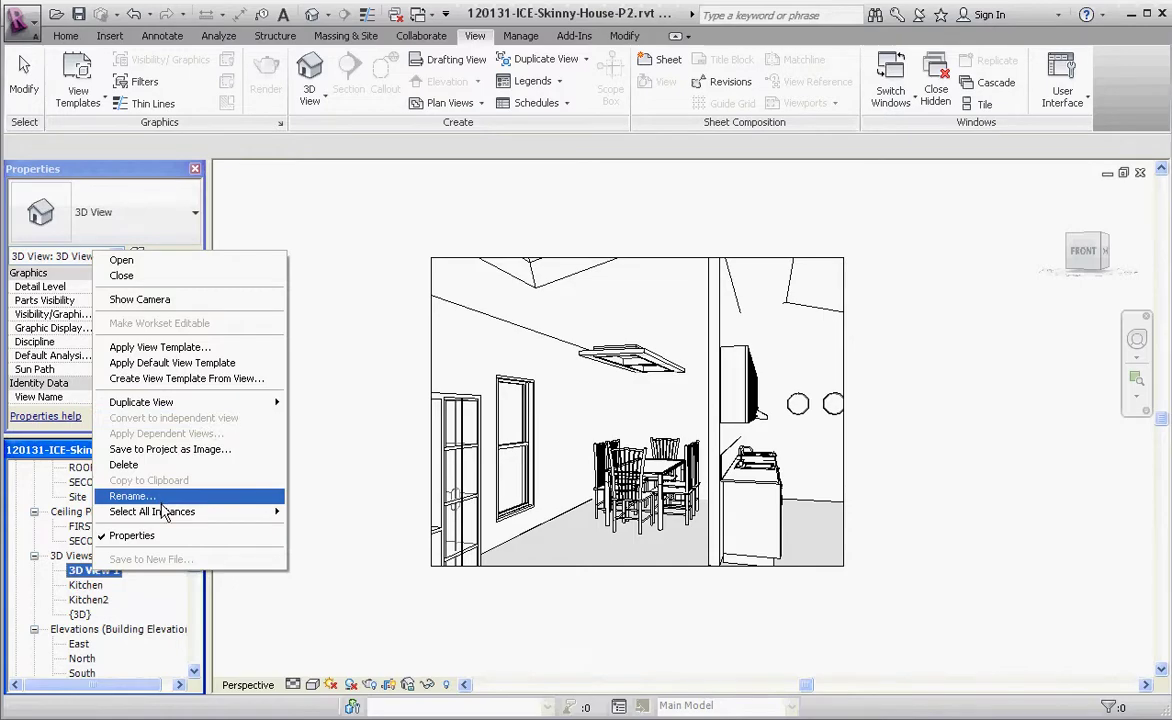
{"action": "left_click", "coordinate": [103, 600]}
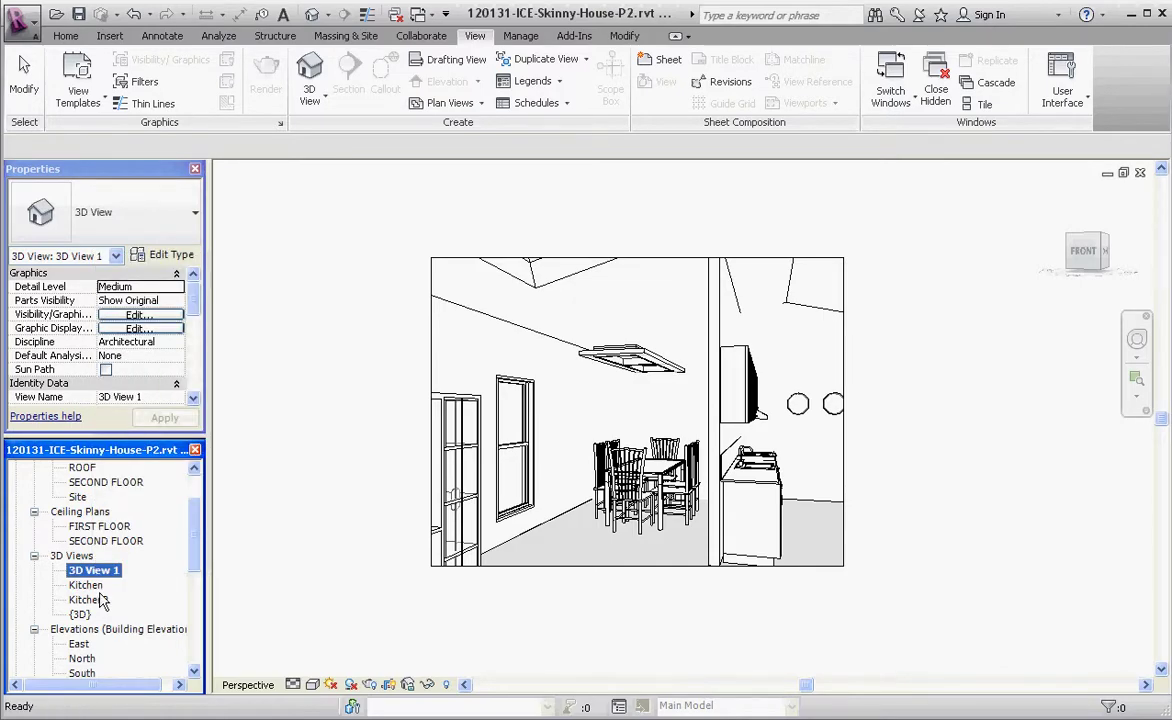
{"action": "left_click", "coordinate": [103, 600]}
{"action": "left_click", "coordinate": [100, 573]}
{"action": "right_click", "coordinate": [100, 578]}
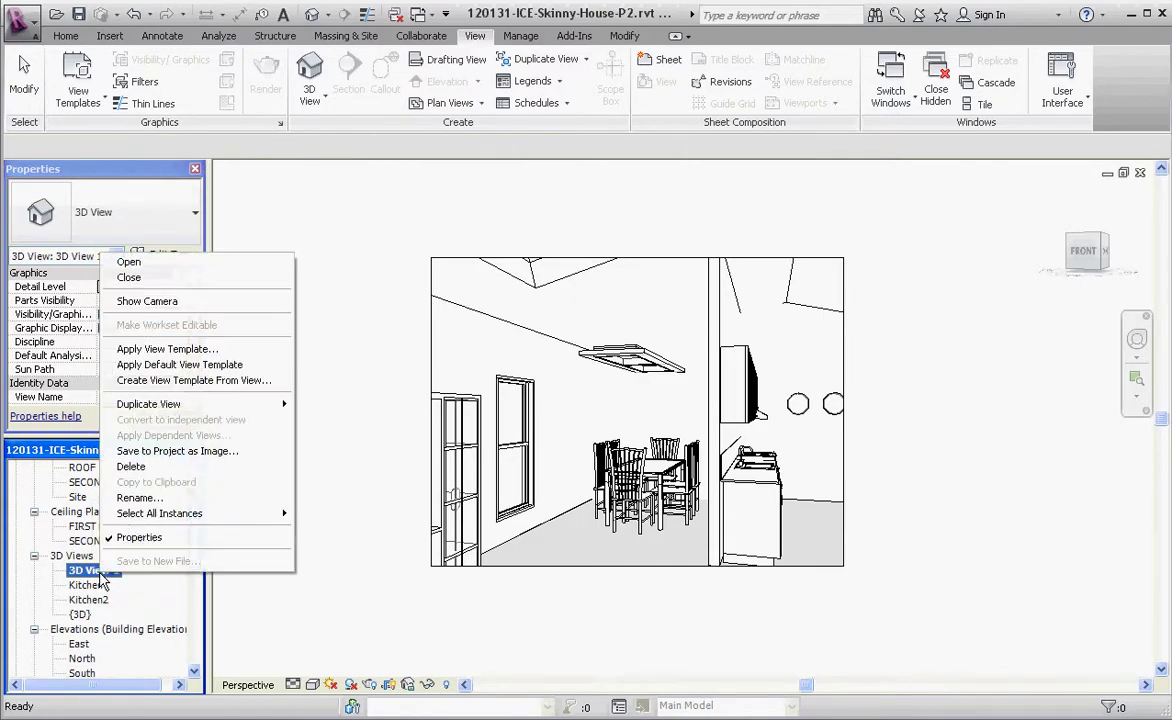
{"action": "left_click", "coordinate": [162, 499]}
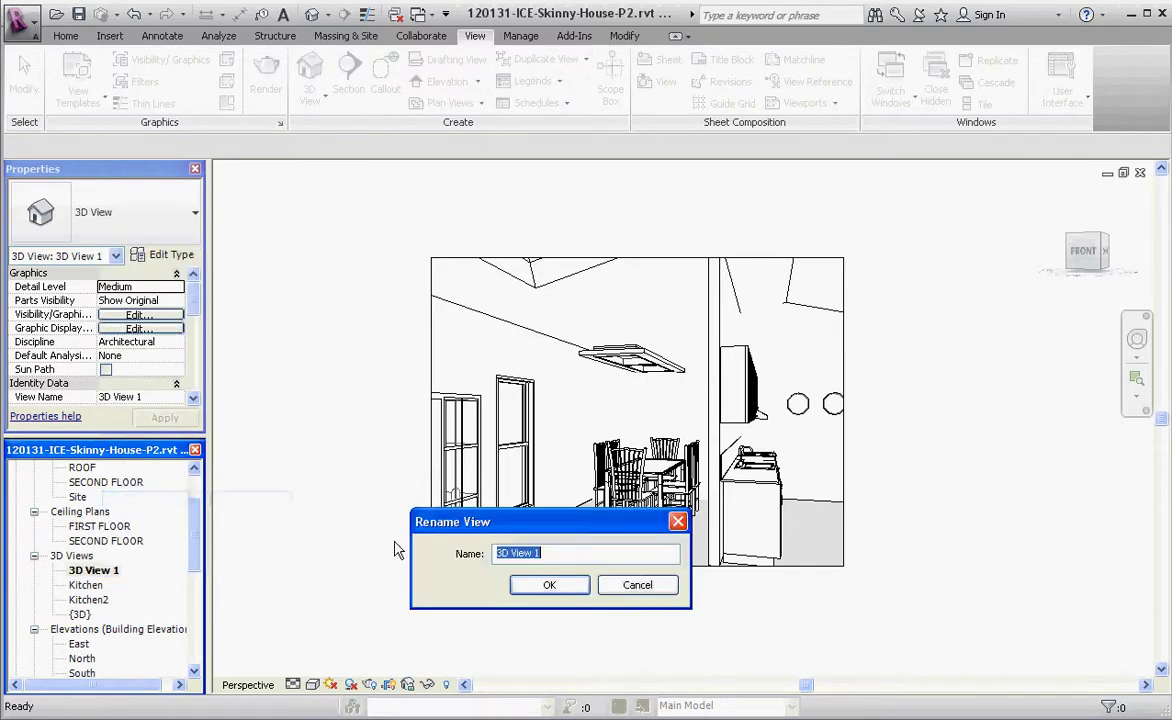
{"action": "type", "text": "living room"}
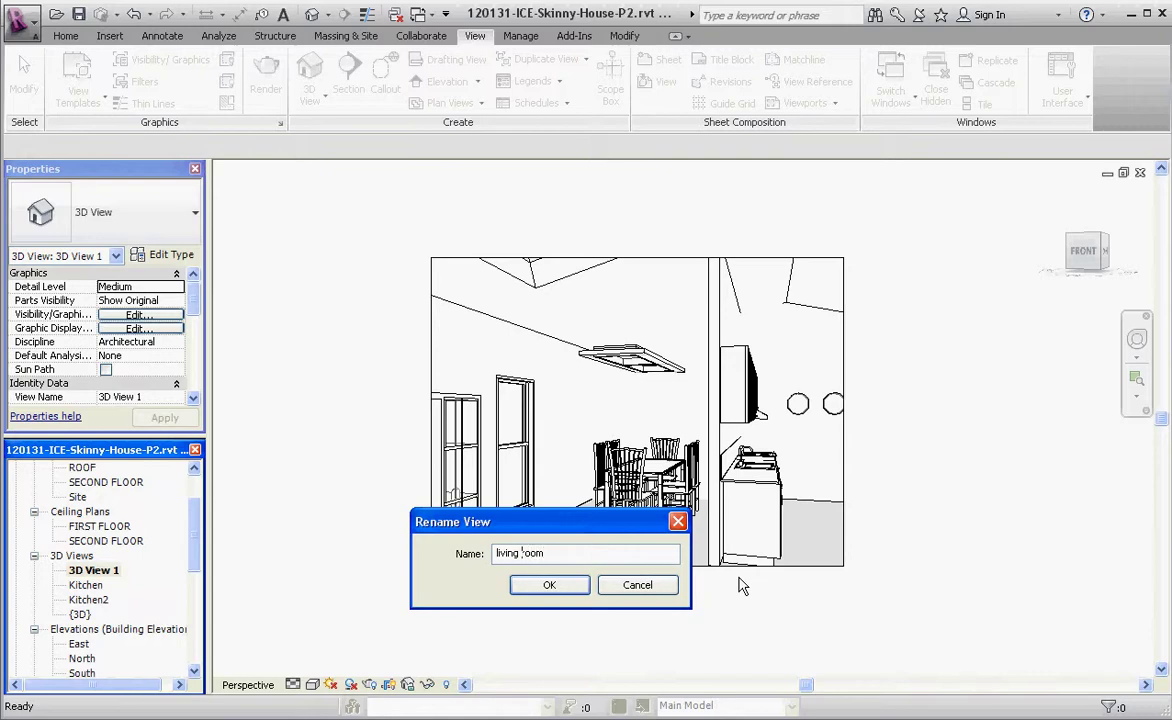
{"action": "key", "text": "Home"}
{"action": "type", "text": "2nd floor"}
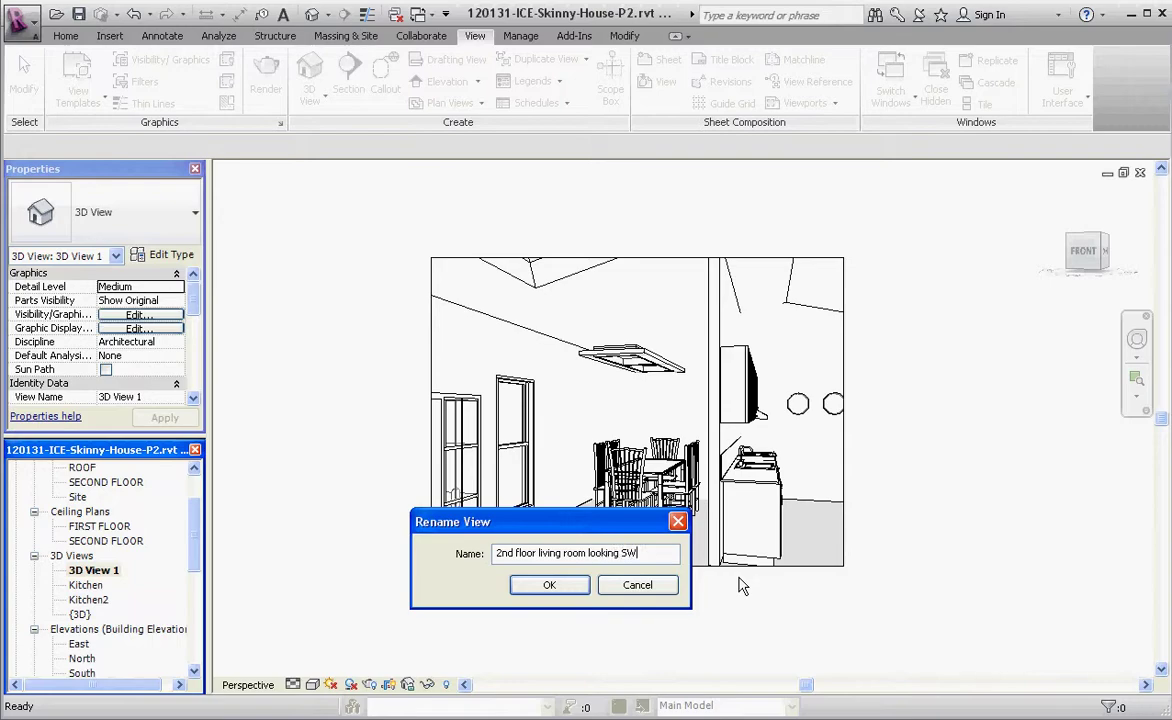
{"action": "left_click", "coordinate": [549, 585]}
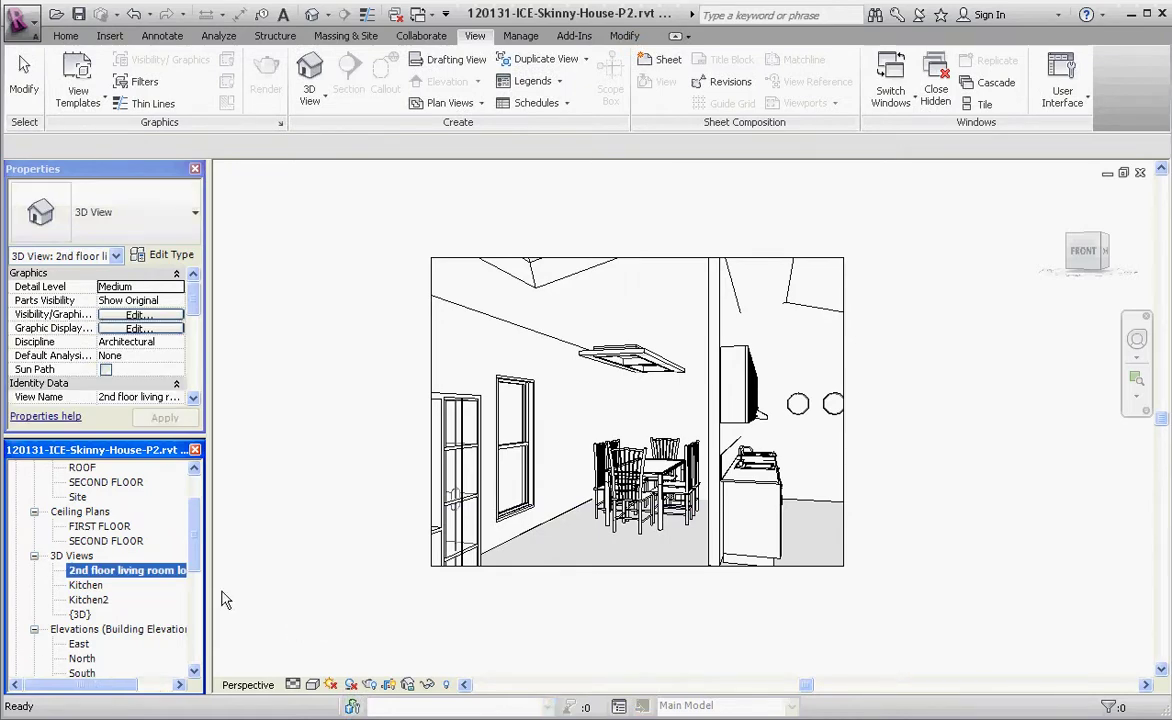
Show the living room camera on the SECOND FLOOR plan
{"action": "scroll", "coordinate": [196, 547], "scroll_direction": "up", "scroll_amount": 3}
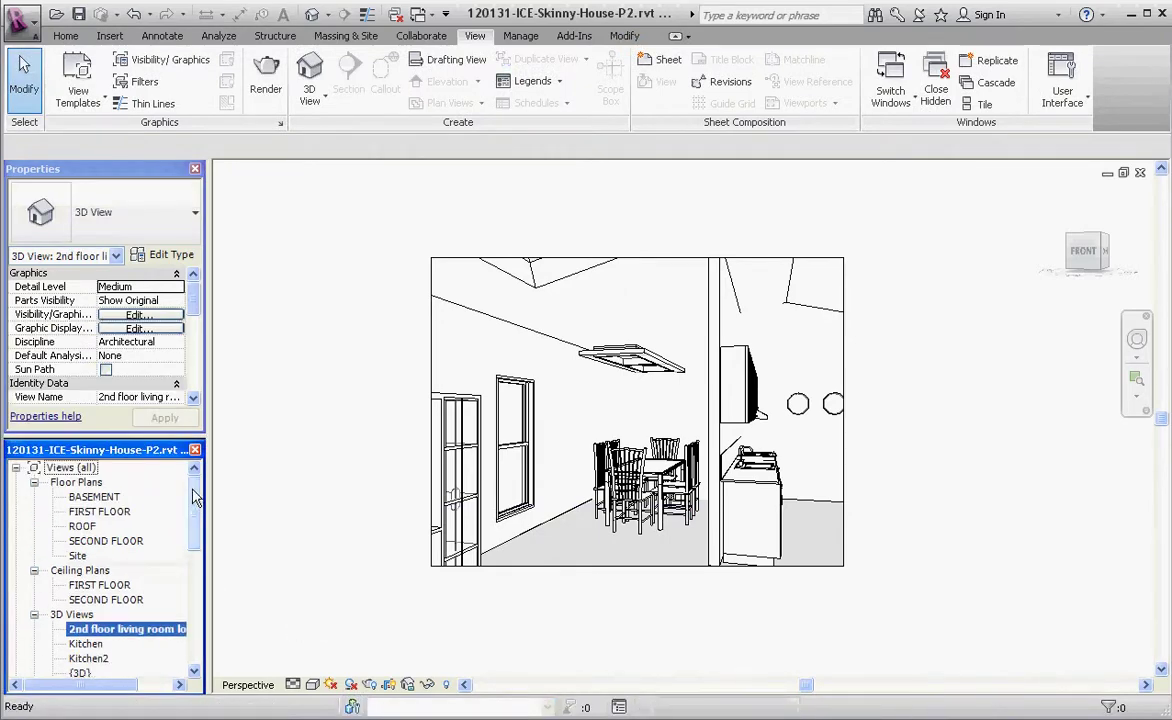
{"action": "double_click", "coordinate": [97, 541]}
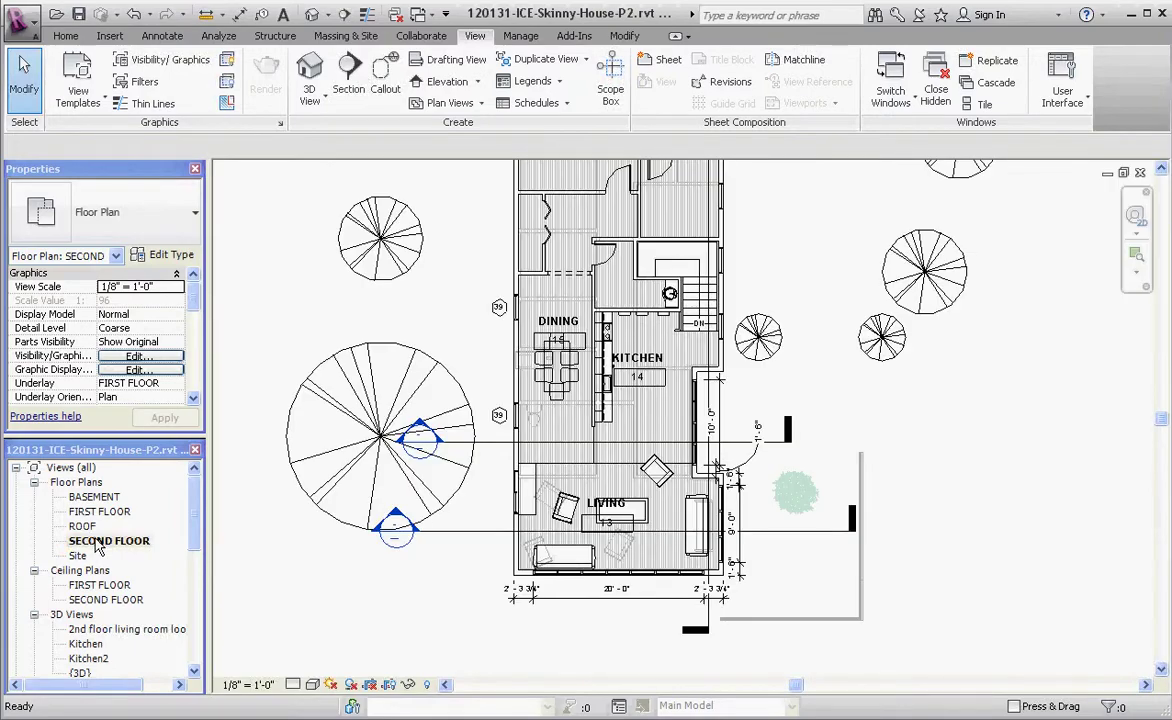
{"action": "right_click", "coordinate": [131, 630]}
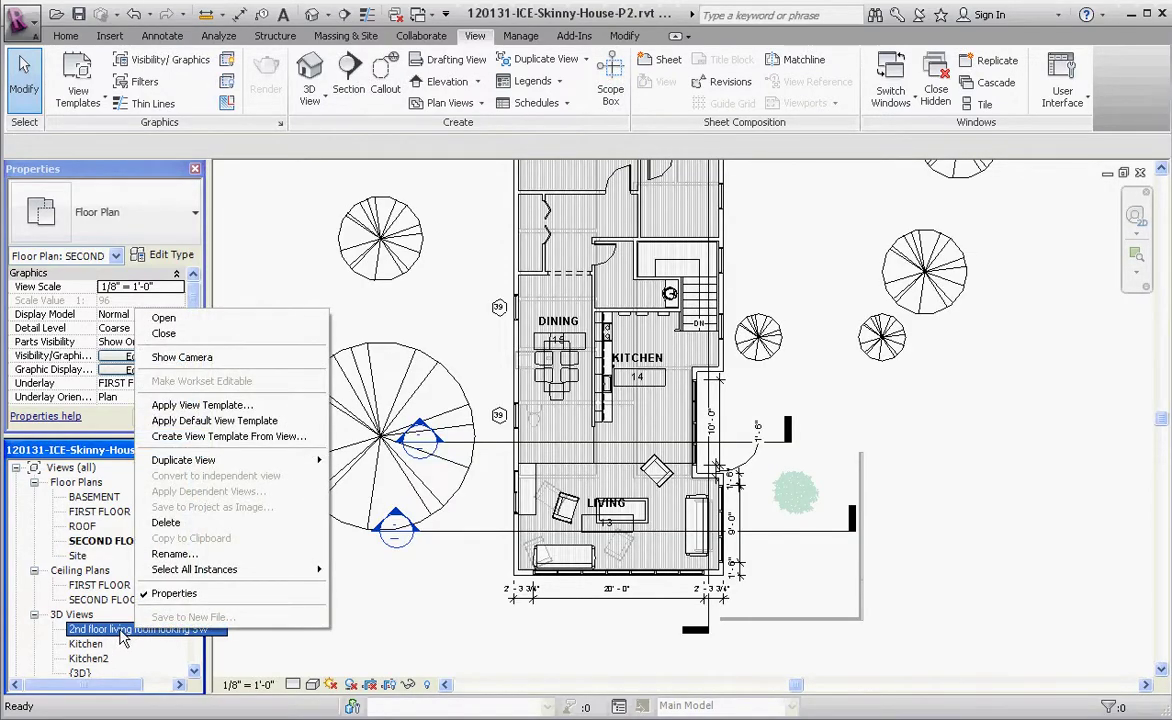
{"action": "left_click", "coordinate": [250, 358]}
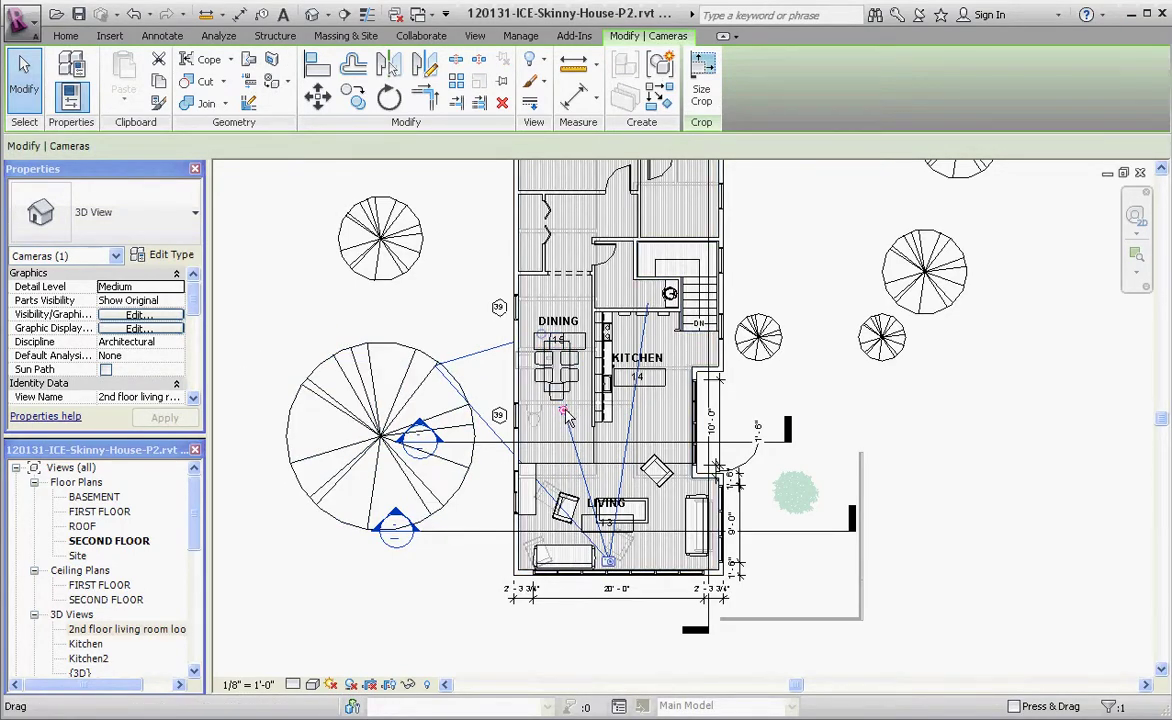
Drag the camera's target and far edge up-left past the dining area, widening the cone
{"action": "left_click_drag", "start_coordinate": [563, 415], "coordinate": [480, 250]}
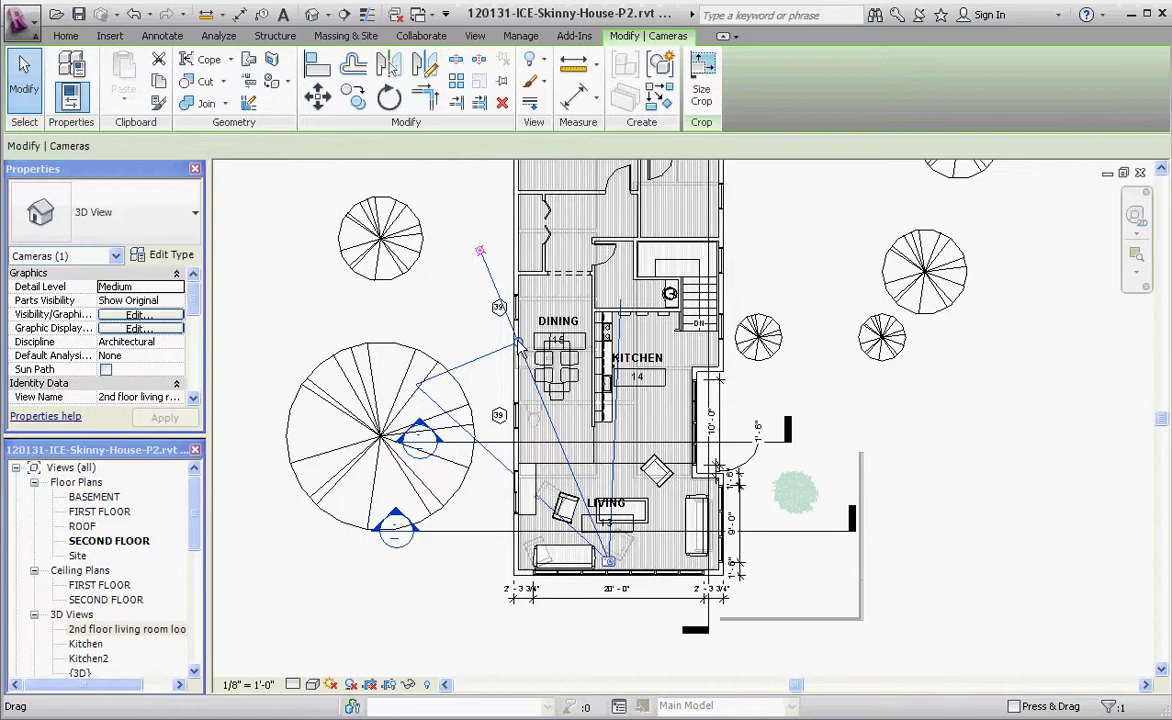
{"action": "left_click_drag", "start_coordinate": [519, 344], "coordinate": [491, 278]}
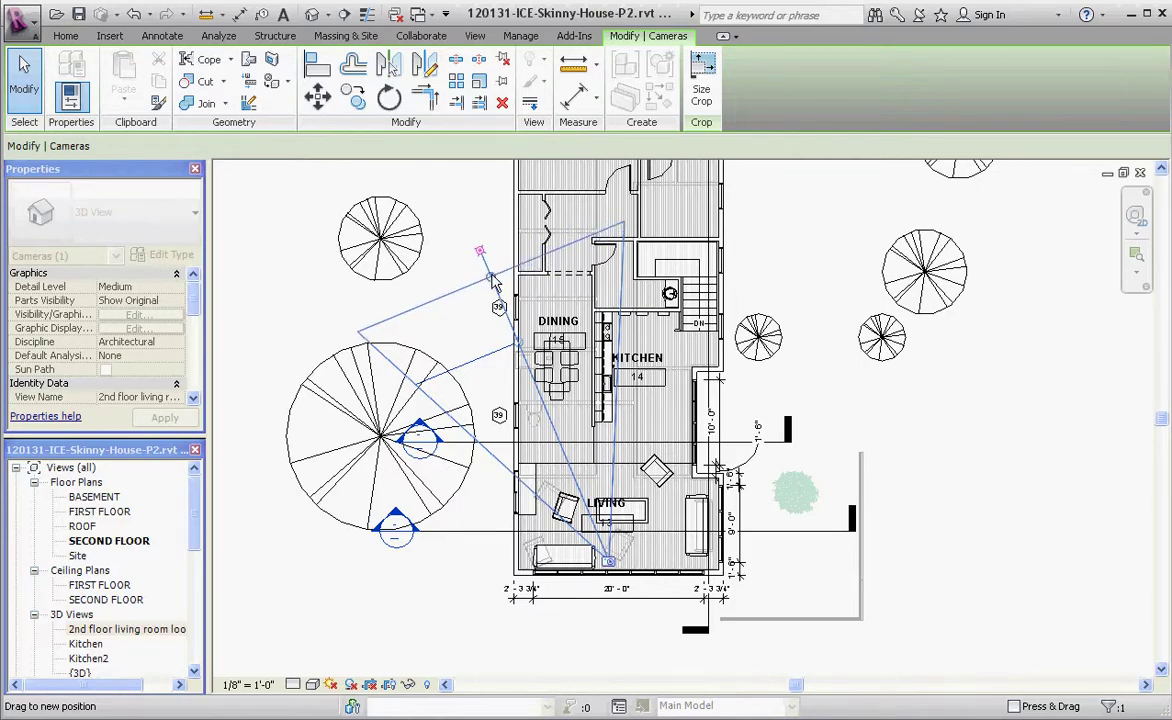
{"action": "left_click_drag", "start_coordinate": [490, 274], "coordinate": [486, 271]}
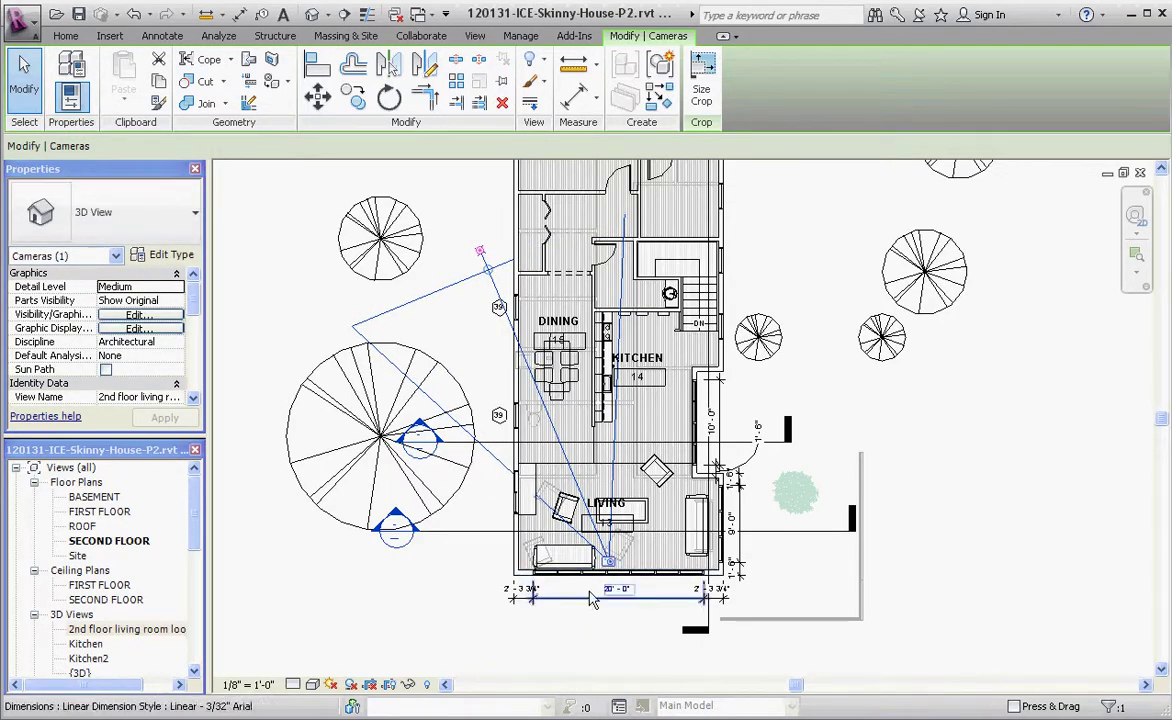
{"action": "left_click_drag", "start_coordinate": [604, 552], "coordinate": [596, 538]}
{"action": "left_click", "coordinate": [604, 630]}
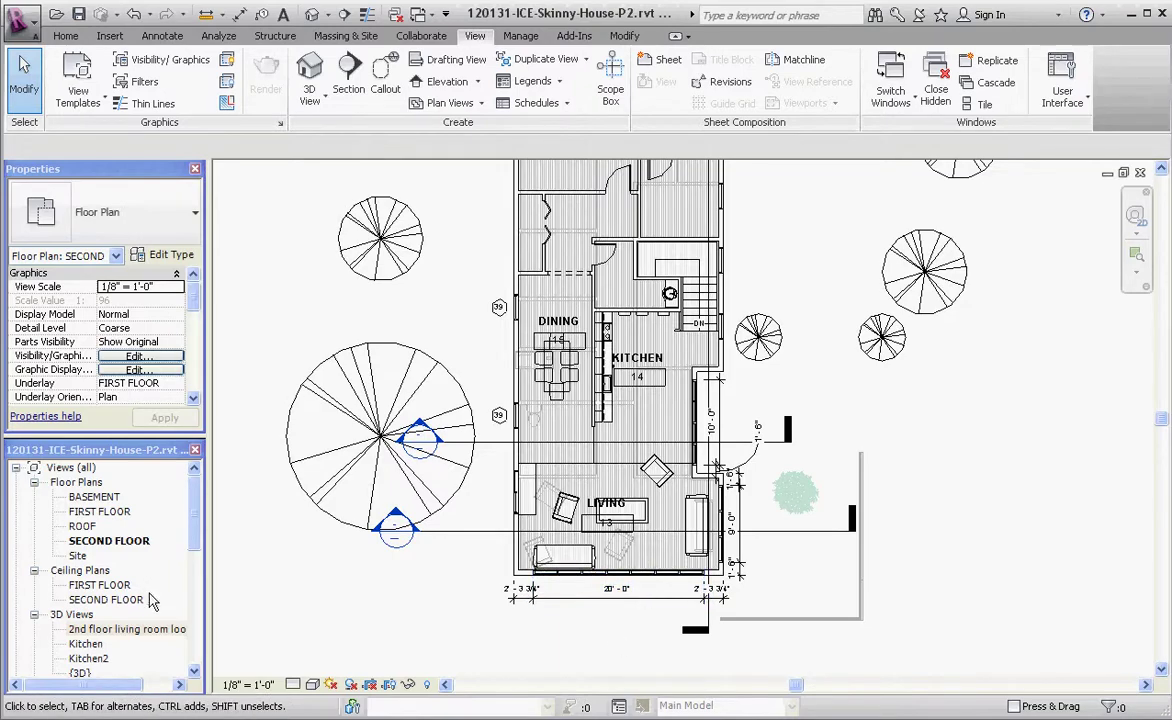
Open '2nd floor living room looking SW' and select its crop boundary
{"action": "left_click", "coordinate": [118, 630]}
{"action": "double_click", "coordinate": [114, 632]}
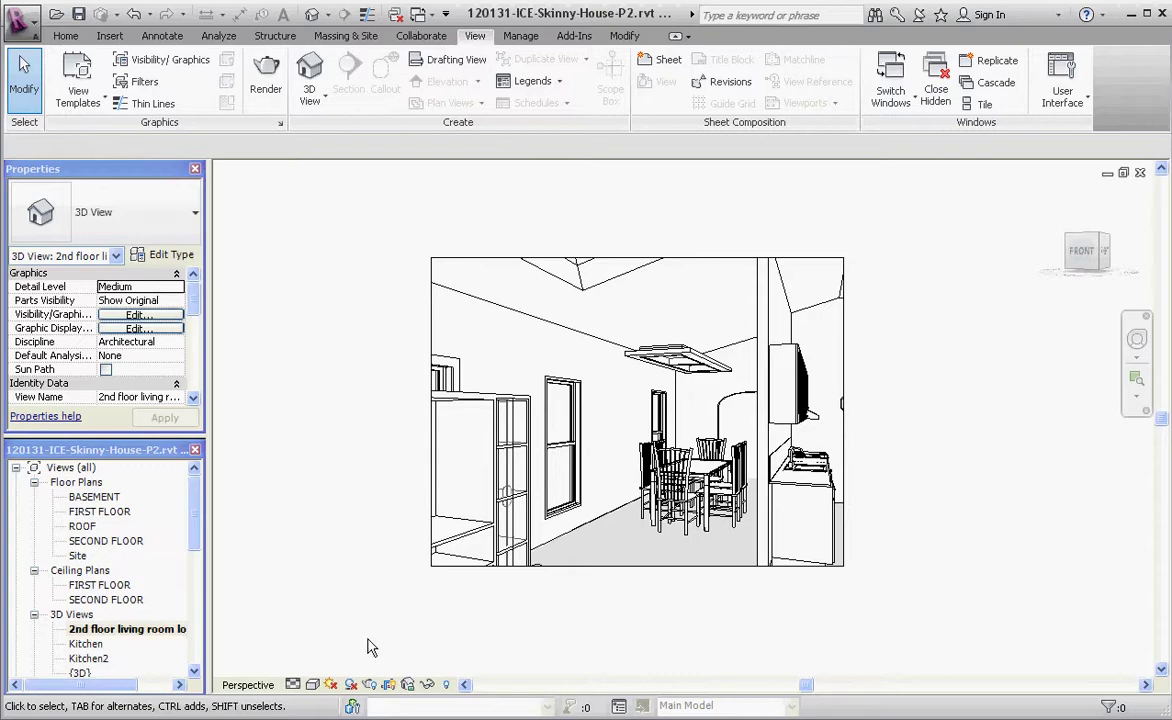
{"action": "left_click", "coordinate": [845, 453]}
Drag the crop edges outward on the right, top, left and bottom to enlarge the frame
{"action": "left_click_drag", "start_coordinate": [843, 411], "coordinate": [903, 411]}
{"action": "left_click_drag", "start_coordinate": [667, 257], "coordinate": [667, 202]}
{"action": "left_click_drag", "start_coordinate": [424, 418], "coordinate": [353, 392]}
{"action": "left_click_drag", "start_coordinate": [628, 567], "coordinate": [626, 620]}
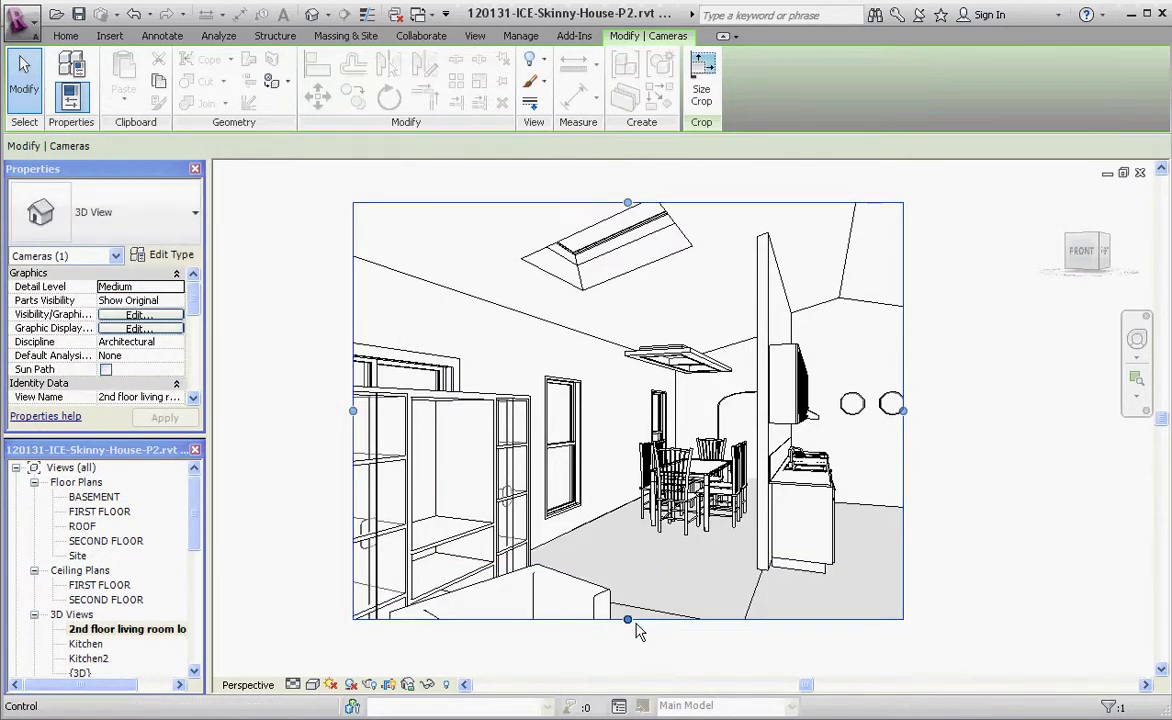
{"action": "left_click_drag", "start_coordinate": [630, 621], "coordinate": [632, 656]}
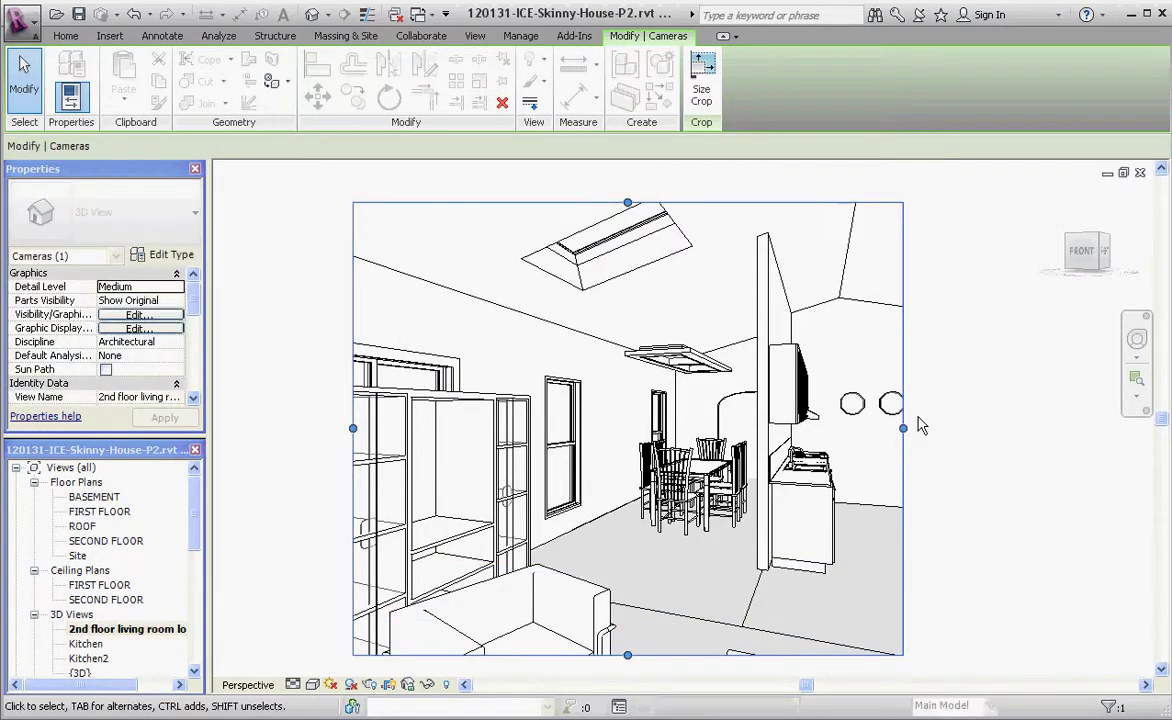
{"action": "left_click_drag", "start_coordinate": [905, 430], "coordinate": [981, 428]}
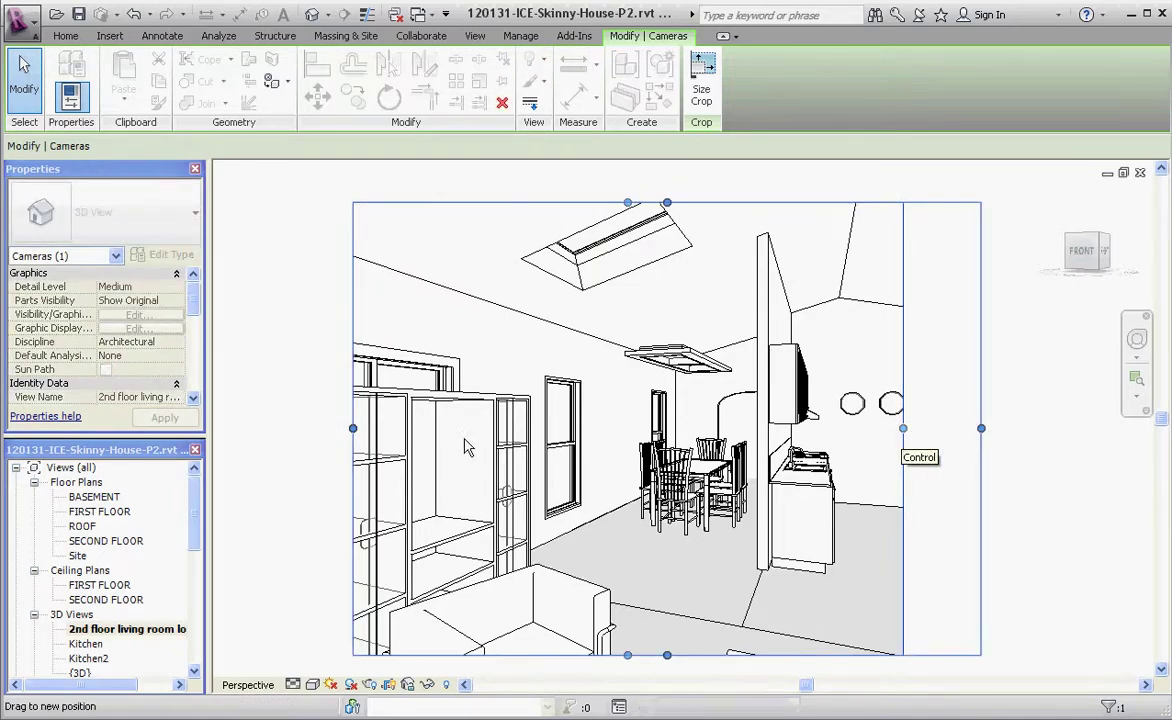
{"action": "left_click_drag", "start_coordinate": [352, 428], "coordinate": [311, 428]}
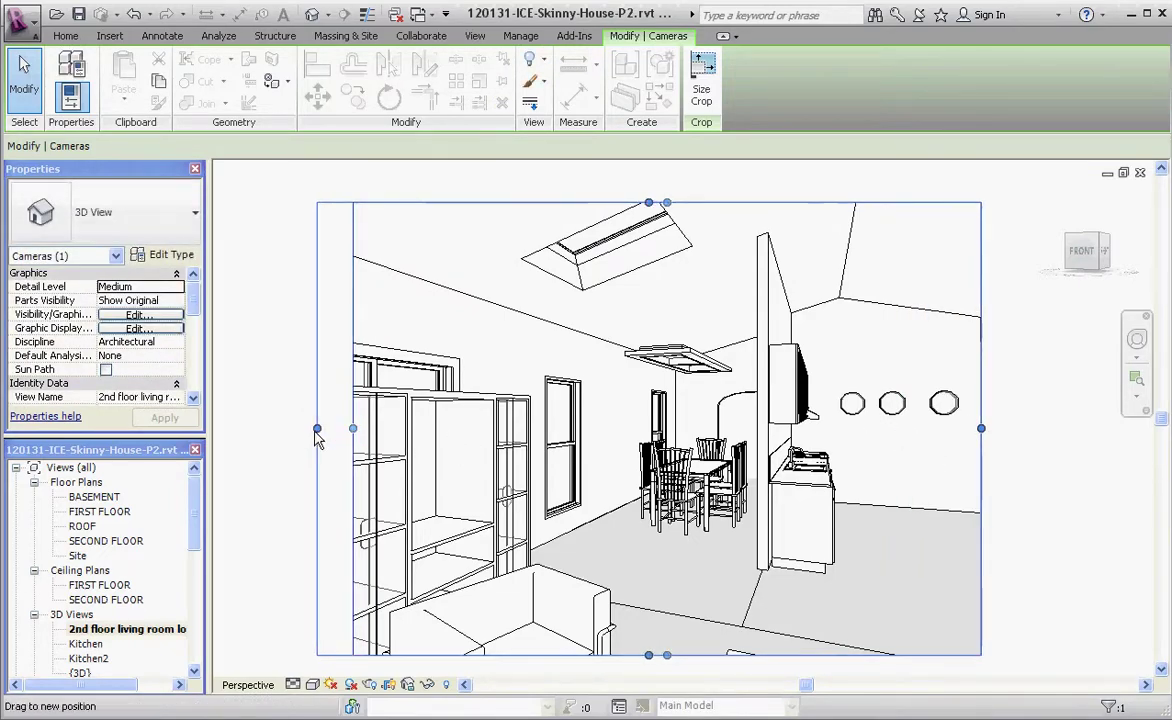
{"action": "scroll", "coordinate": [607, 412], "scroll_direction": "down", "scroll_amount": 2}
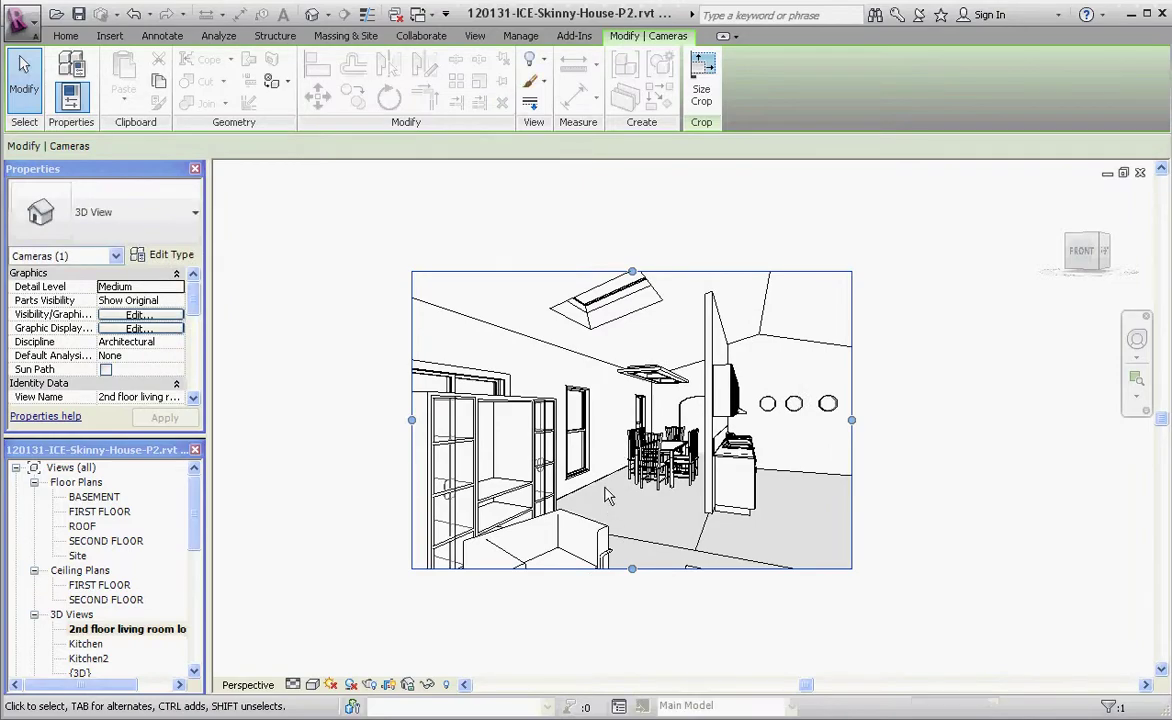
Reopen the SECOND FLOOR plan with the living room camera shown
{"action": "left_click", "coordinate": [347, 551]}
{"action": "left_click", "coordinate": [101, 541]}
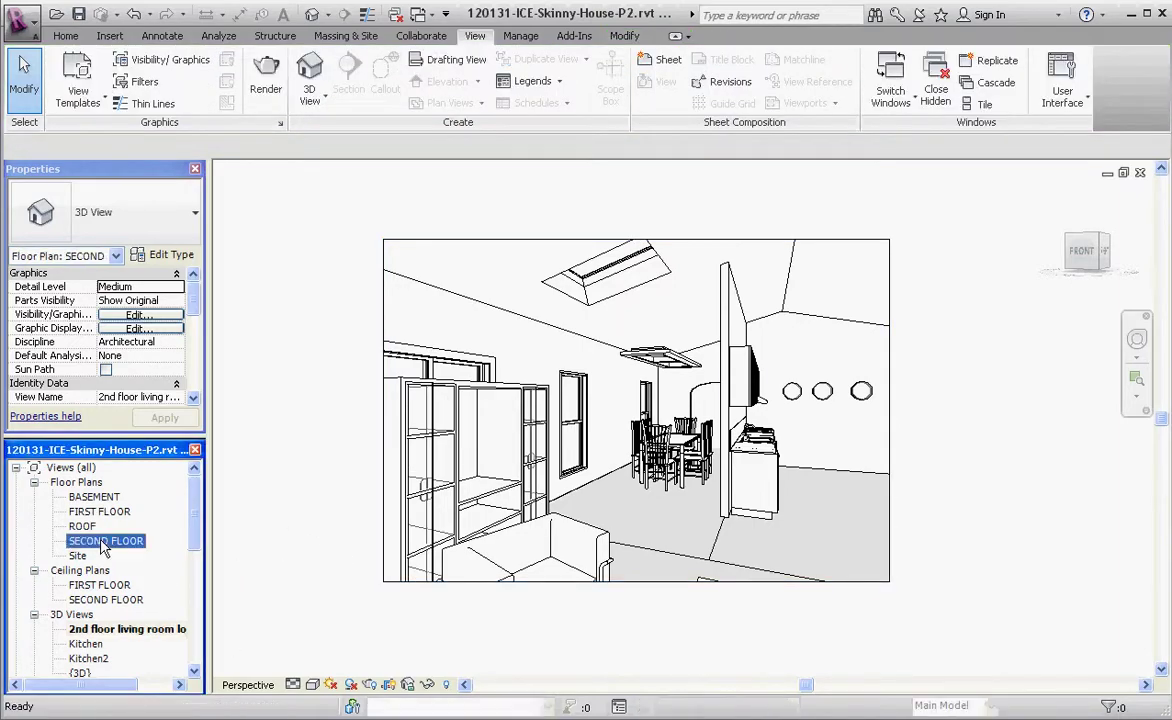
{"action": "double_click", "coordinate": [101, 541]}
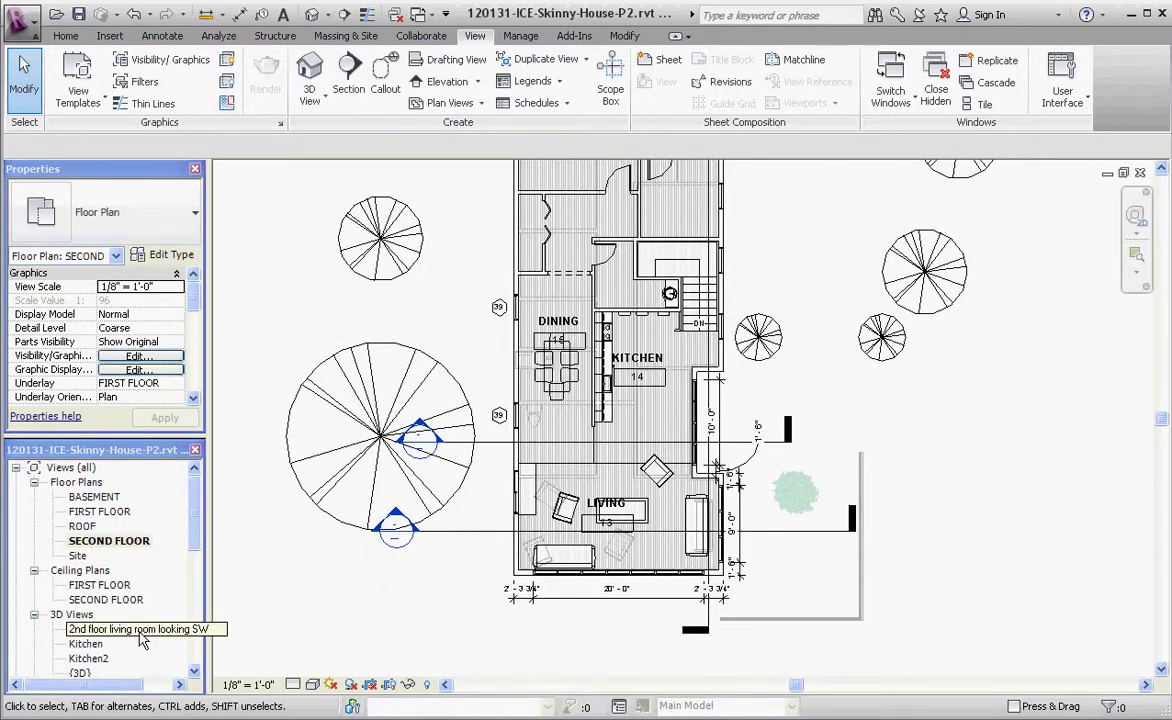
{"action": "right_click", "coordinate": [141, 632]}
{"action": "left_click", "coordinate": [200, 362]}
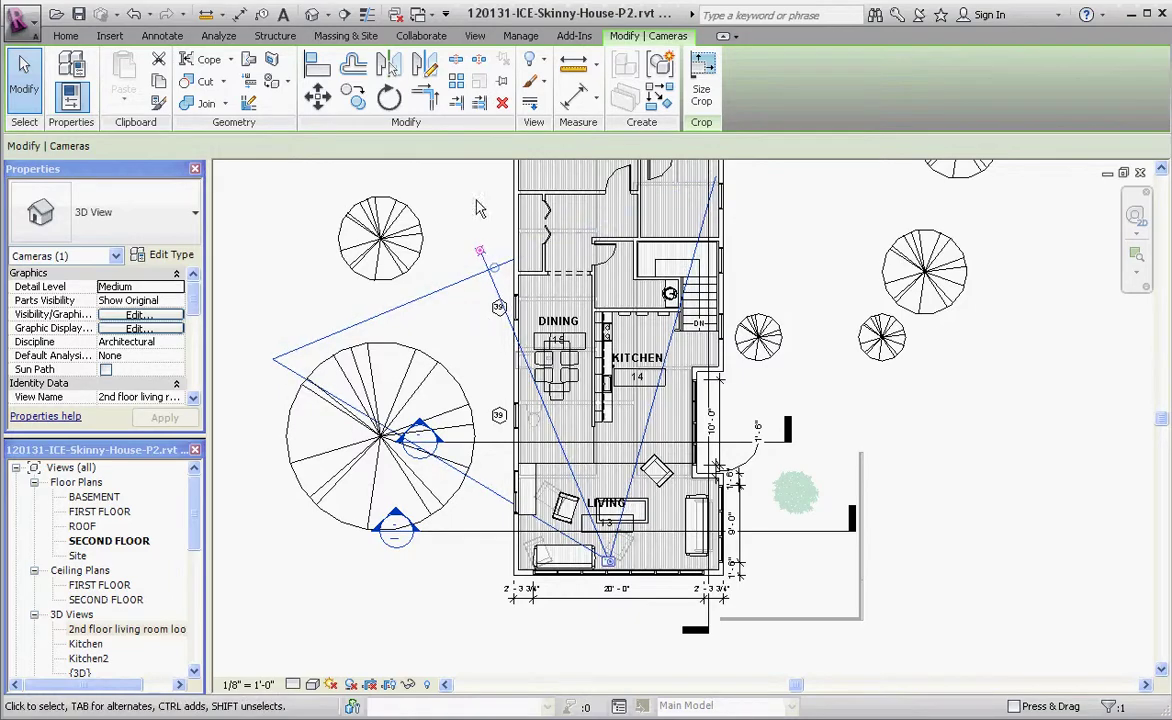
Swing the cone's far edge up-left to widen and deepen it, then show the camera again
{"action": "mouse_move", "coordinate": [497, 276]}
{"action": "left_mouse_down"}
{"action": "mouse_move", "coordinate": [440, 245]}
{"action": "mouse_move", "coordinate": [468, 252]}
{"action": "mouse_move", "coordinate": [478, 275]}
{"action": "mouse_move", "coordinate": [490, 262]}
{"action": "left_mouse_up"}
{"action": "left_click", "coordinate": [813, 263]}
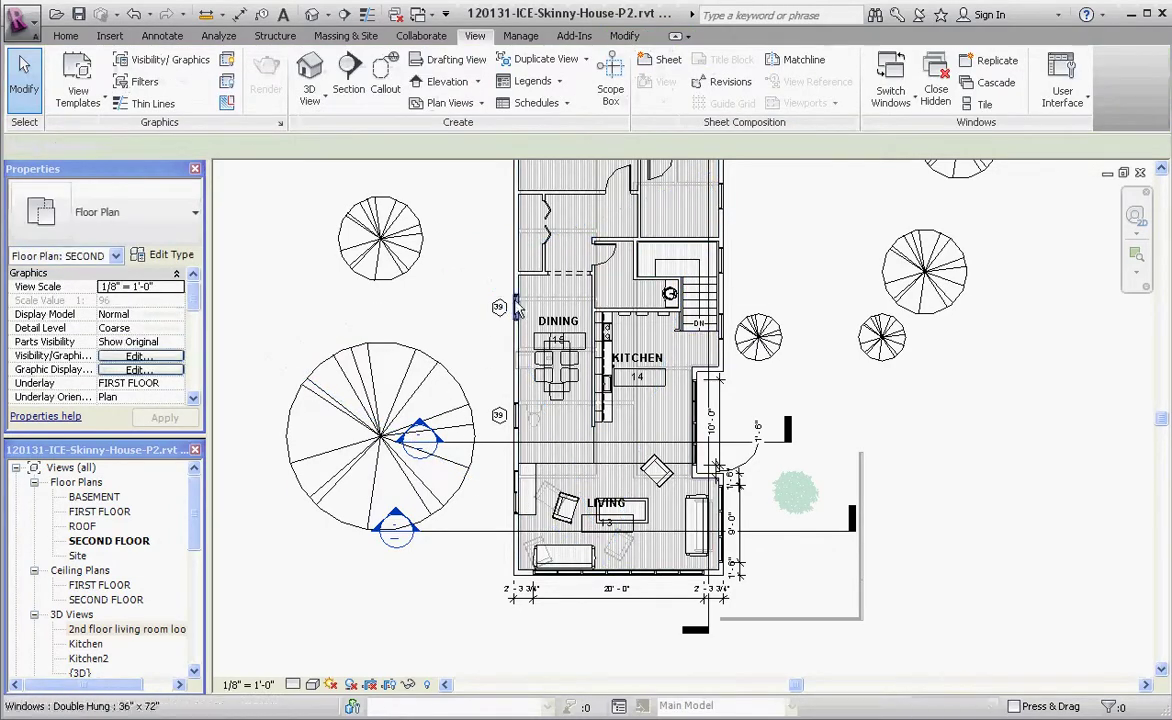
{"action": "left_click", "coordinate": [100, 629]}
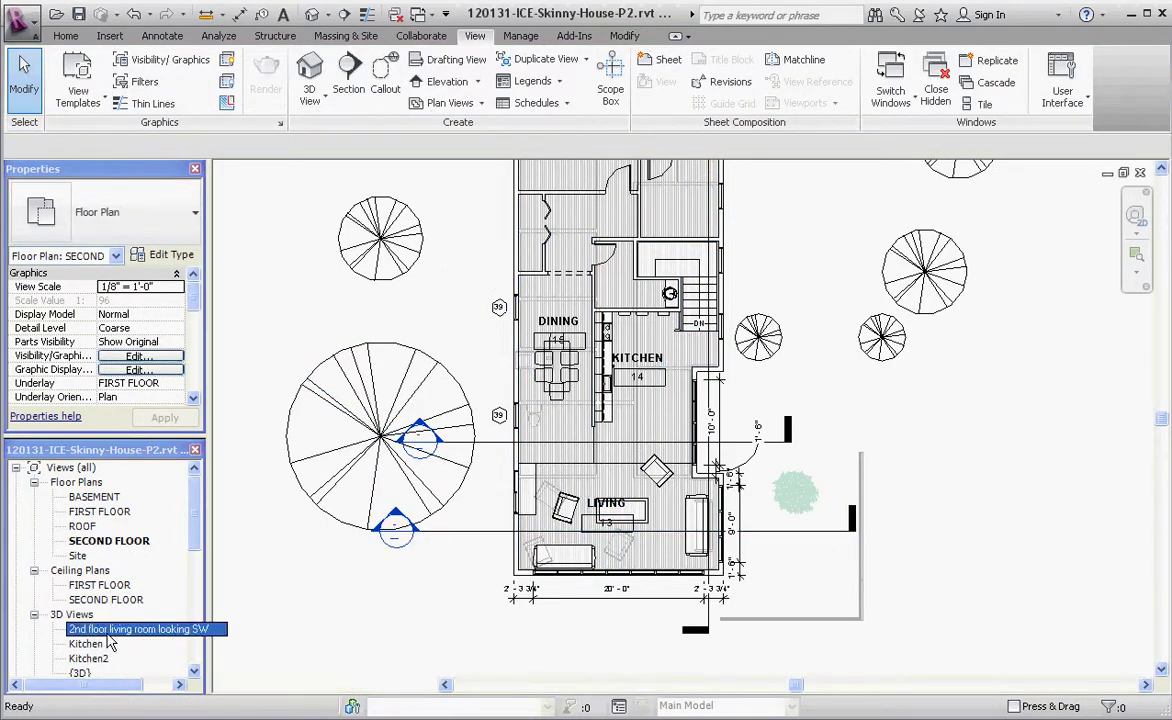
{"action": "right_click", "coordinate": [100, 629]}
{"action": "left_click", "coordinate": [170, 362]}
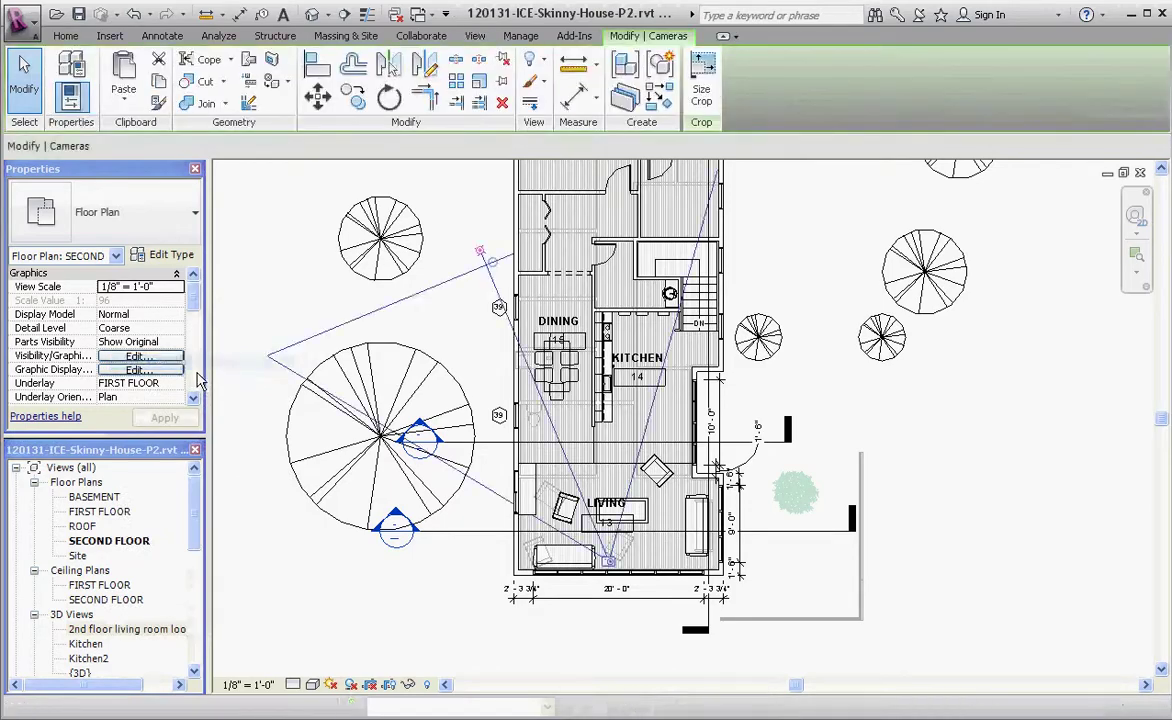